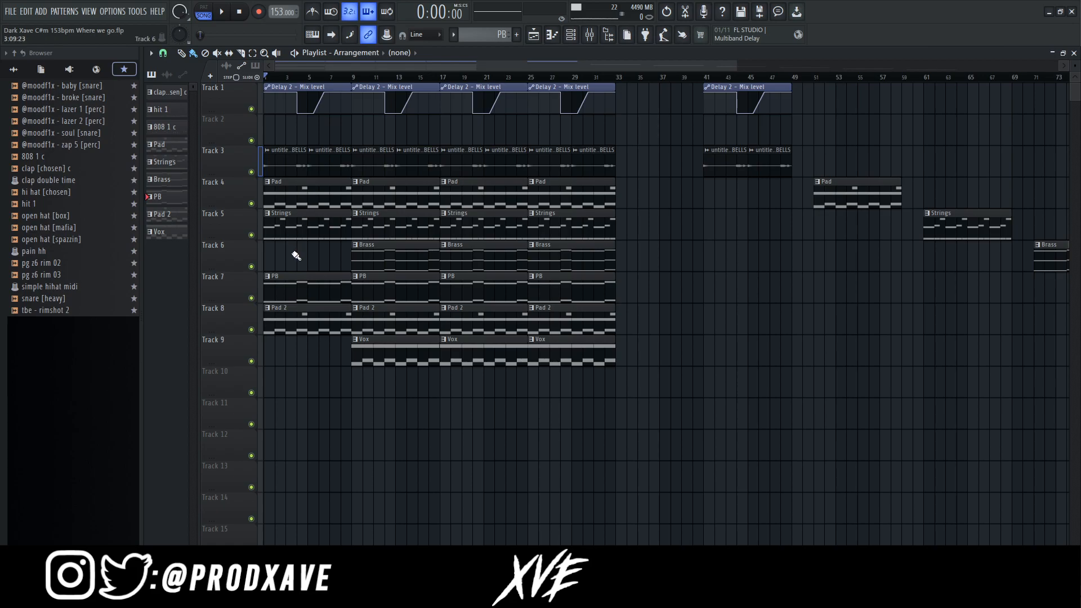
Step: Open the Pad pattern in the piano roll, select its C#5 notes and play the pattern
double_click(292, 285)
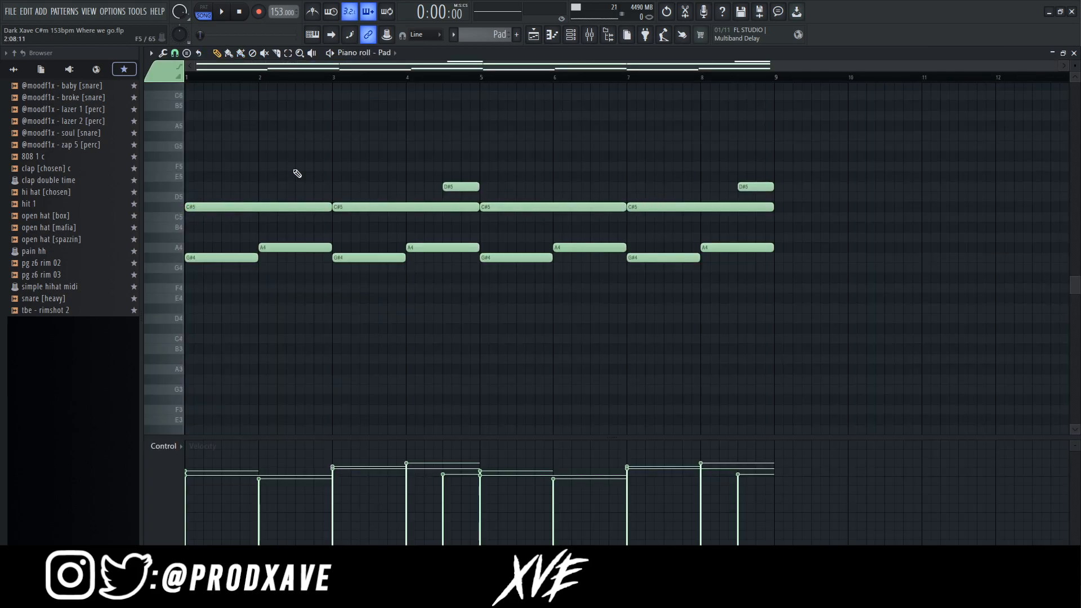
left_click(178, 209)
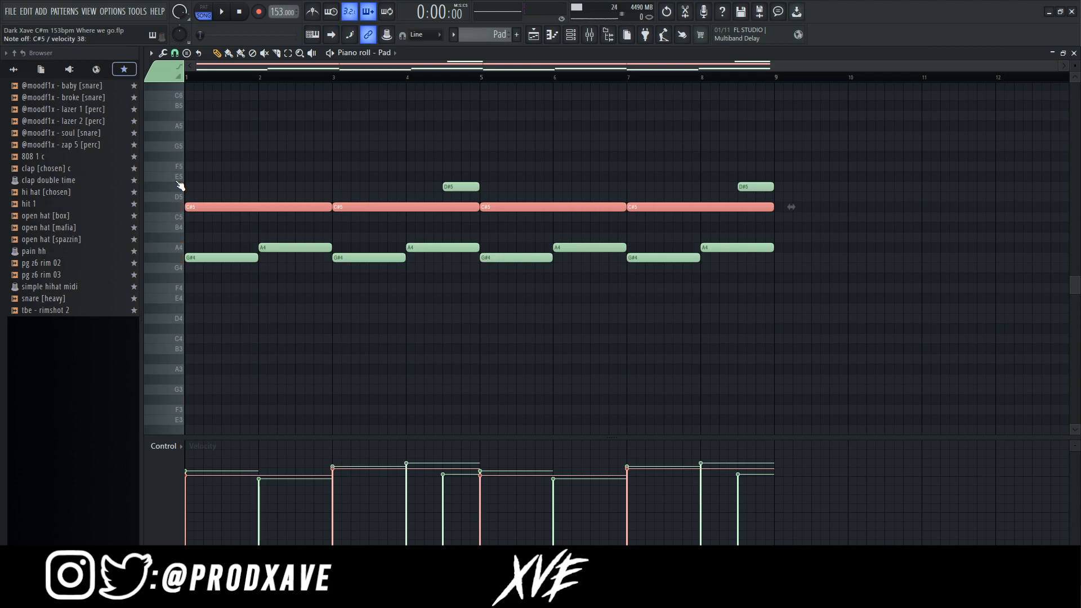
key("space")
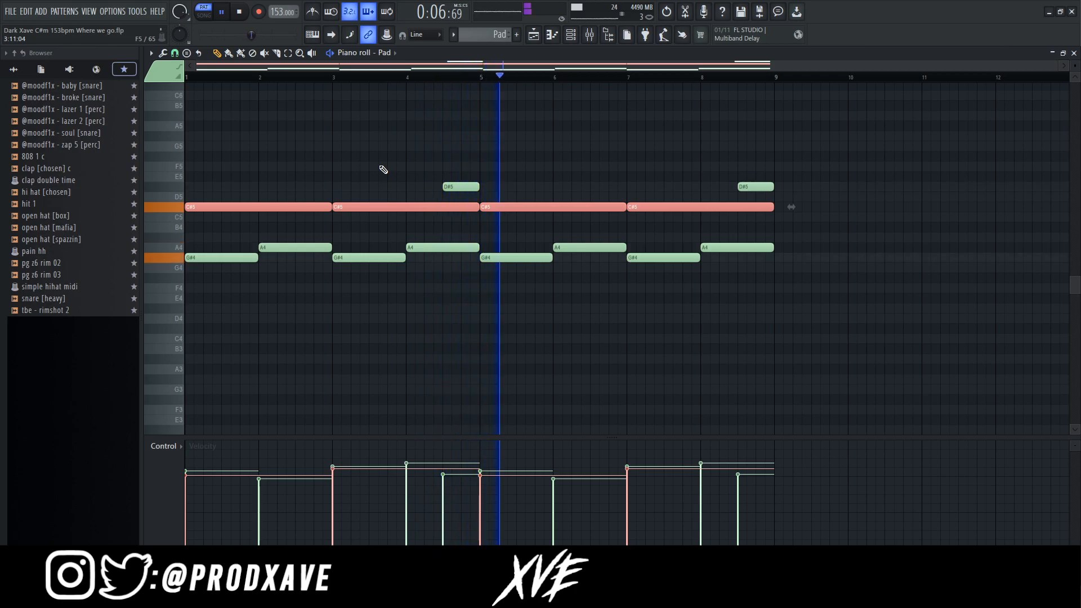
key("space")
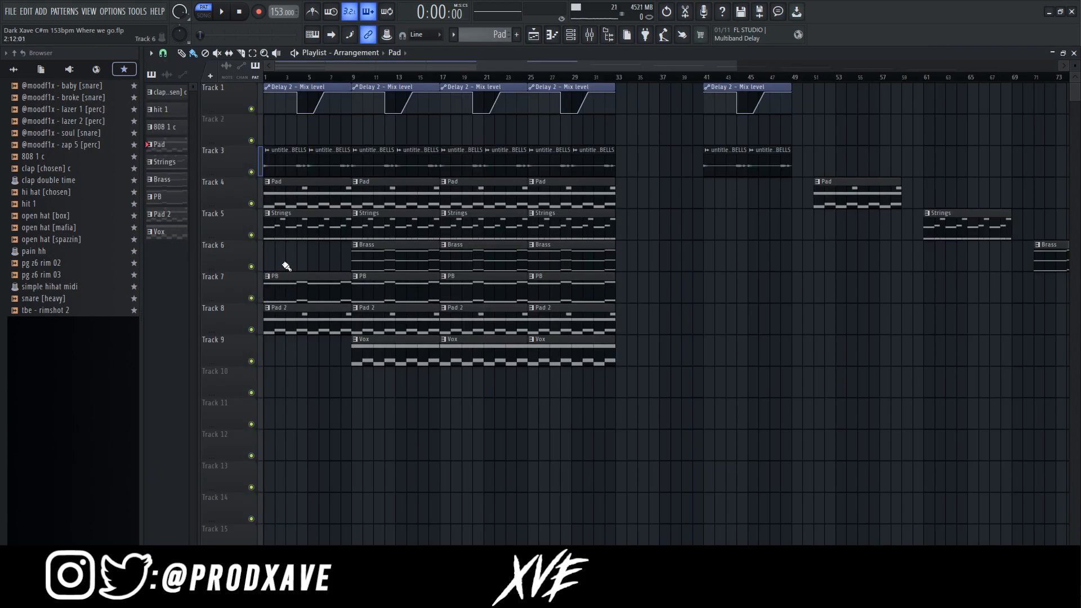
Step: Open the PB pattern in the piano roll and examine its low notes
double_click(293, 288)
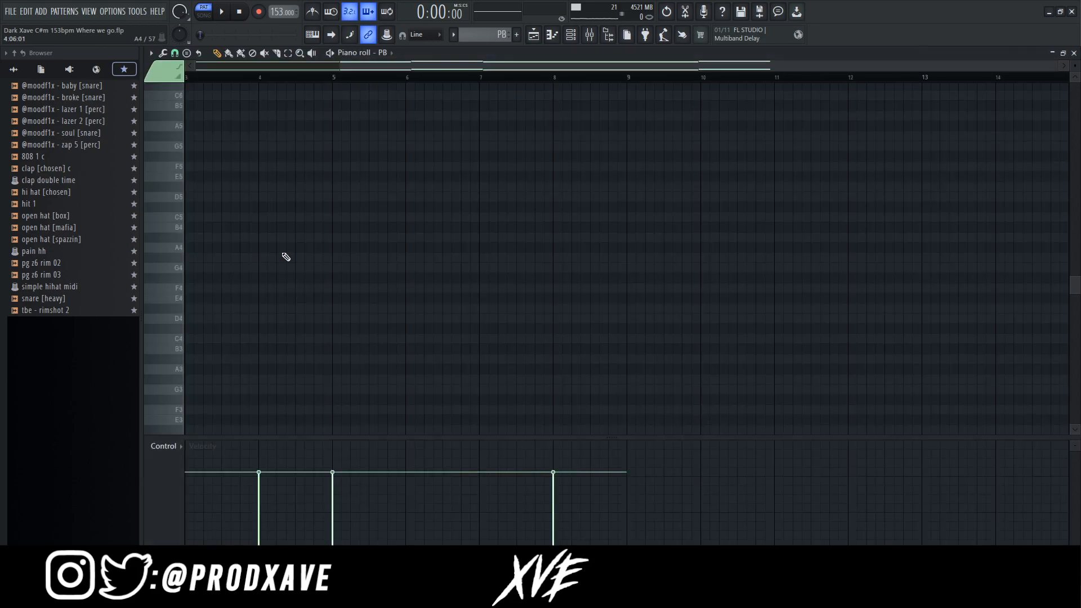
scroll(270, 228, "down", 2)
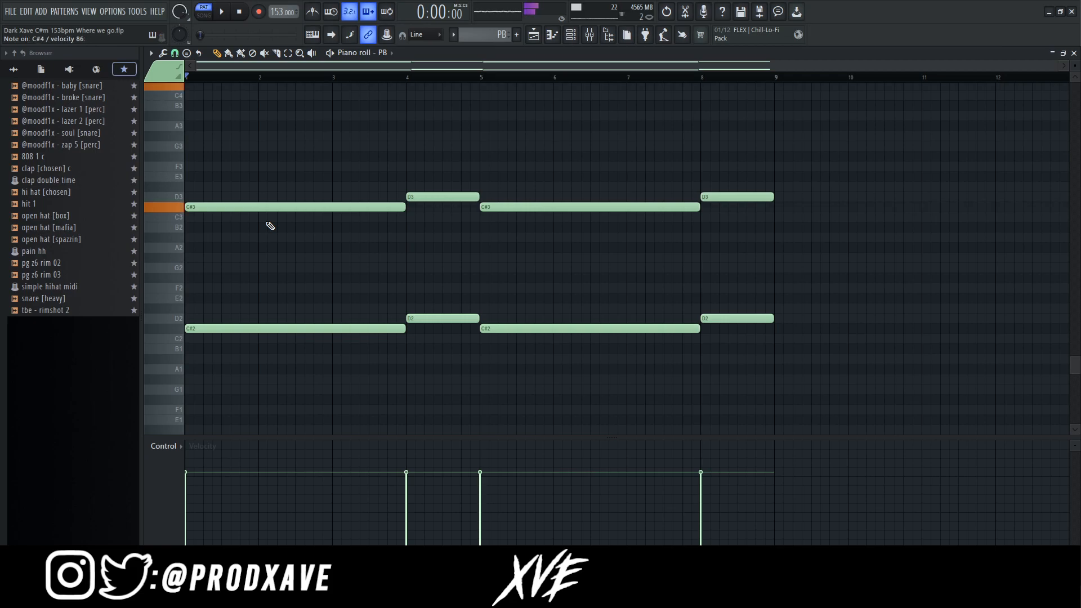
key("ctrl+s")
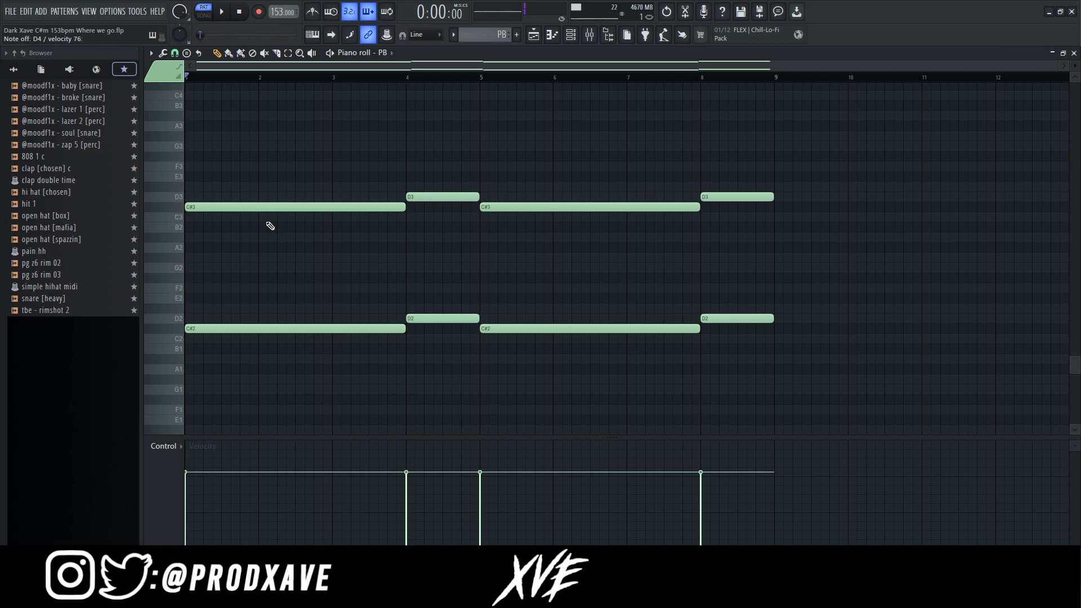
Step: In the playlist, solo the Pad track, enable the PB track with it and play both together
key("F5")
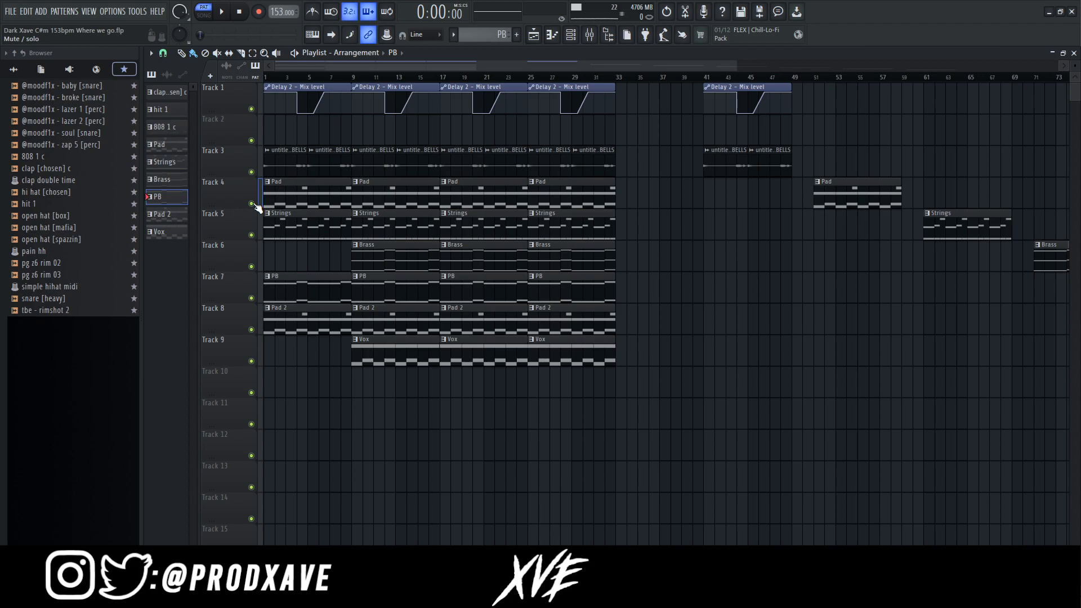
right_click(252, 204)
left_click(251, 299)
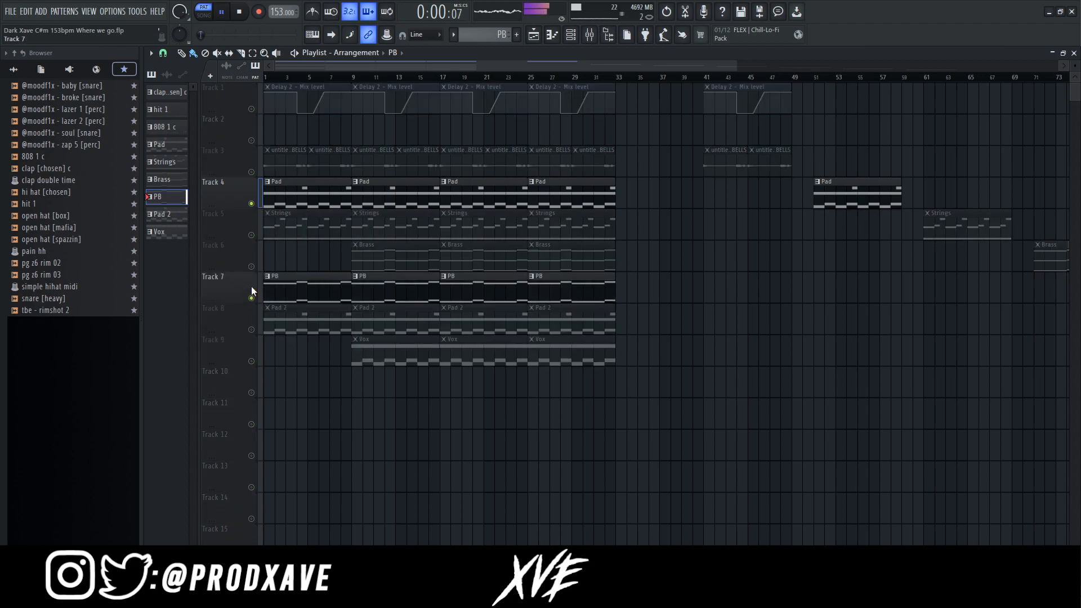
key("space")
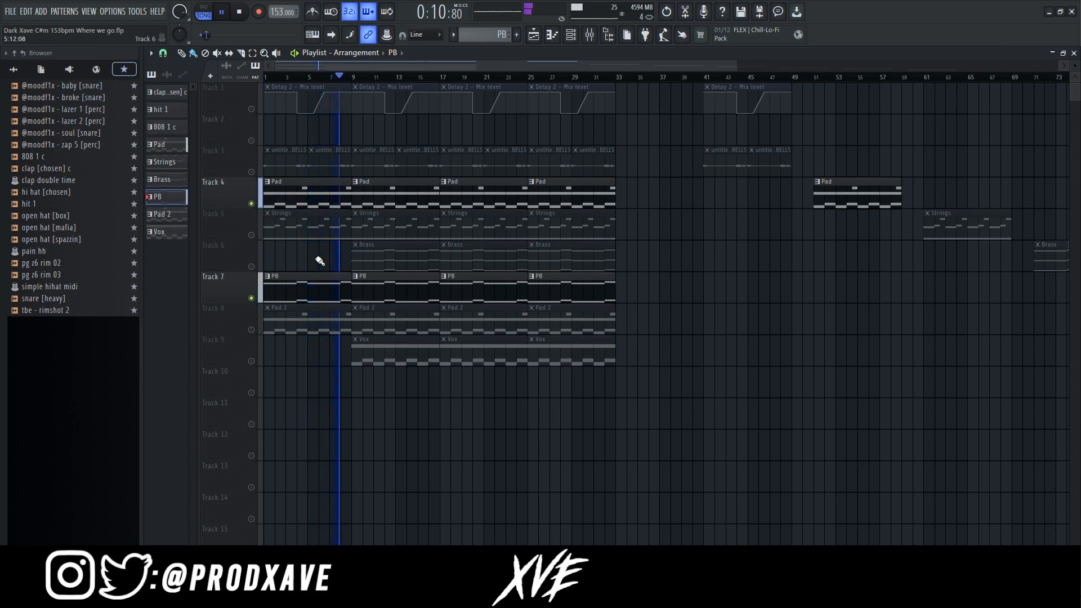
key("space")
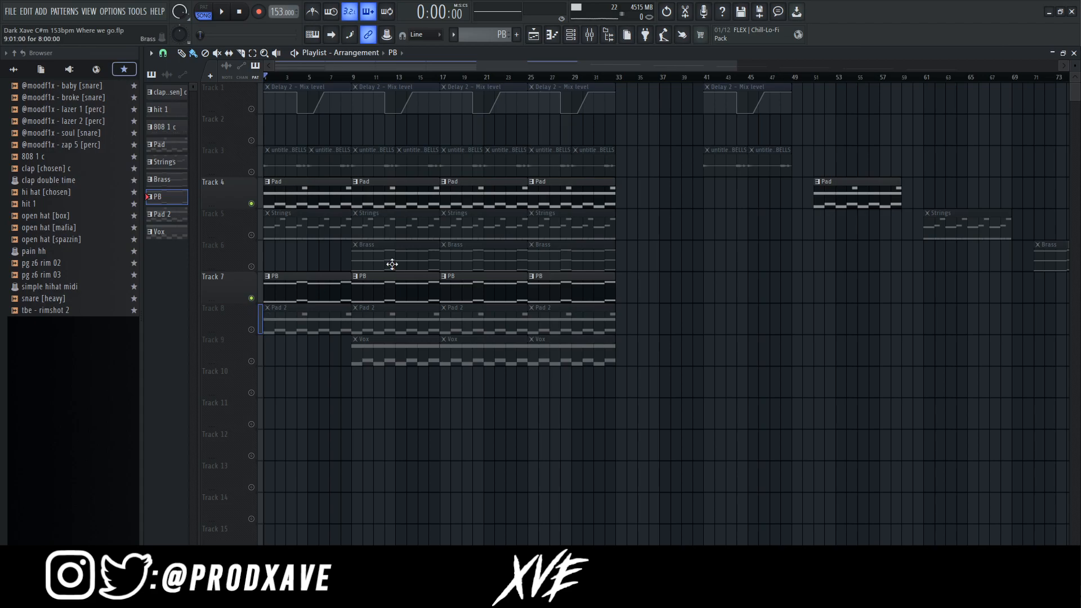
Step: Open the Pad 2 channel's instrument to view its Analog Lab V preset, and close it
left_click(571, 35)
left_click(270, 258)
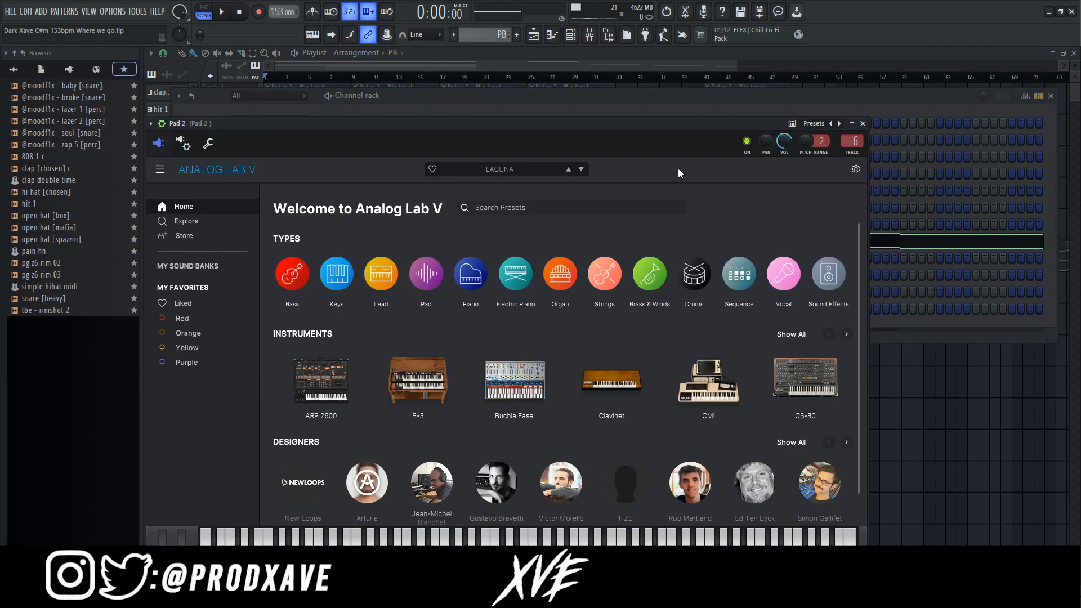
left_click(862, 124)
Step: Play the Pad 2 part while examining its notes in the piano roll
key("space")
double_click(275, 323)
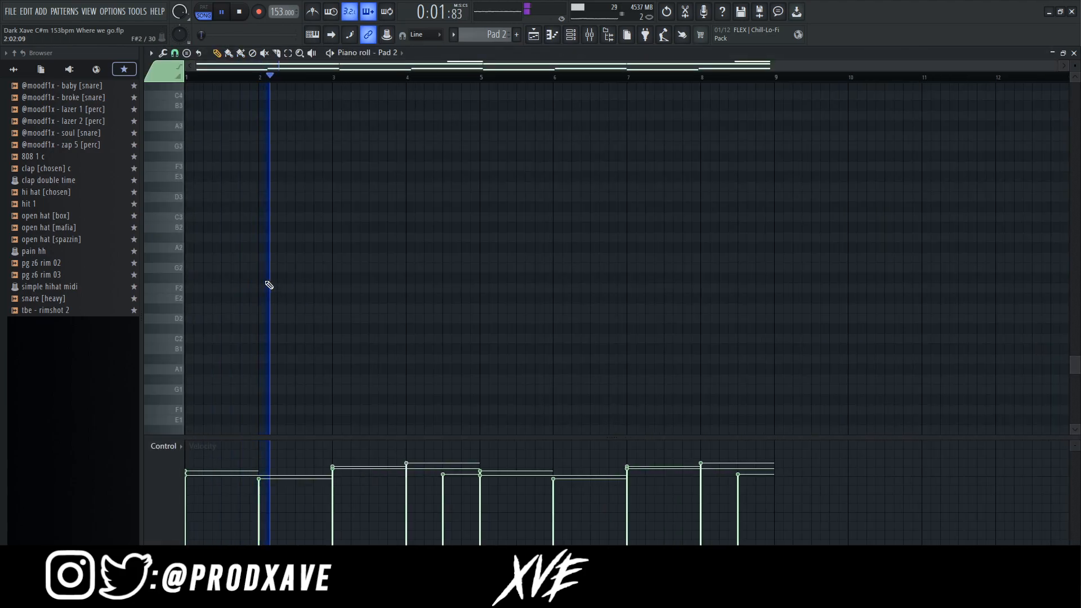
scroll(270, 284, "up", 6)
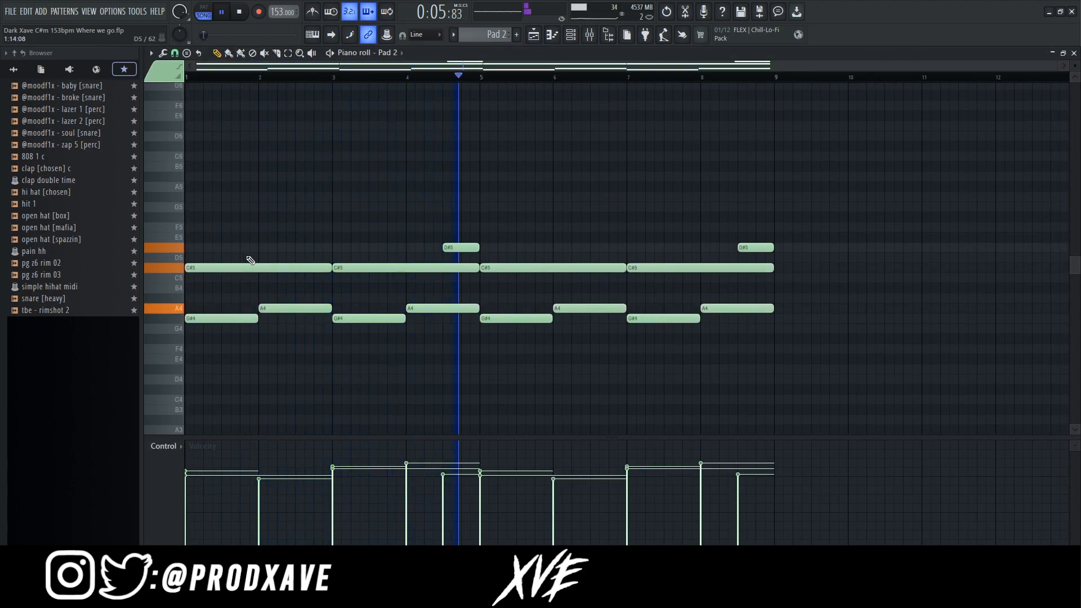
key("space")
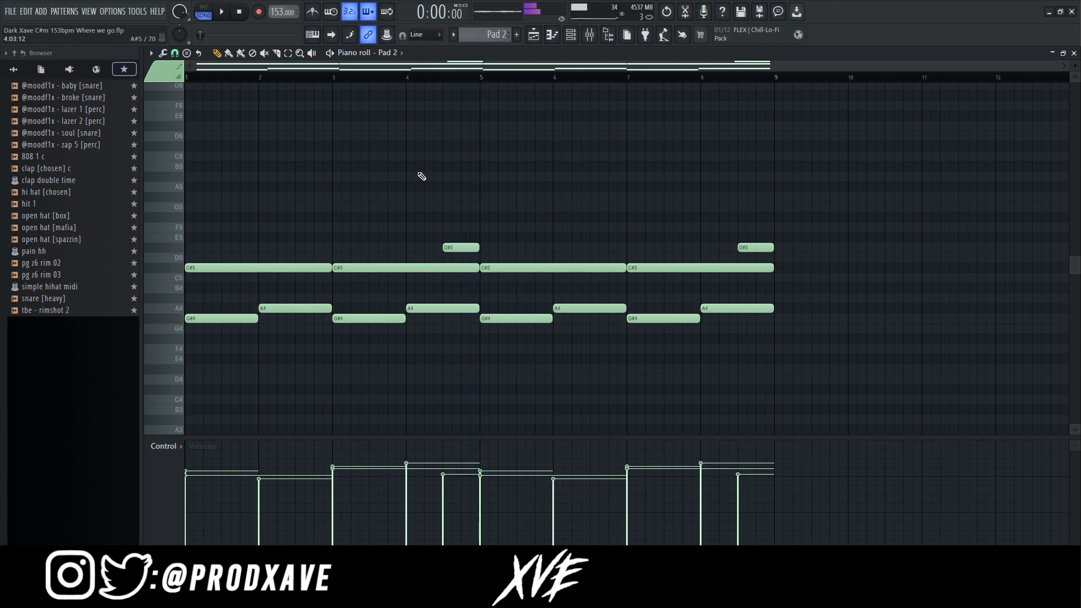
Step: Enable the Pad and PB tracks alongside Pad 2 in the playlist and play the three layers together
left_click(590, 35)
left_click(534, 34)
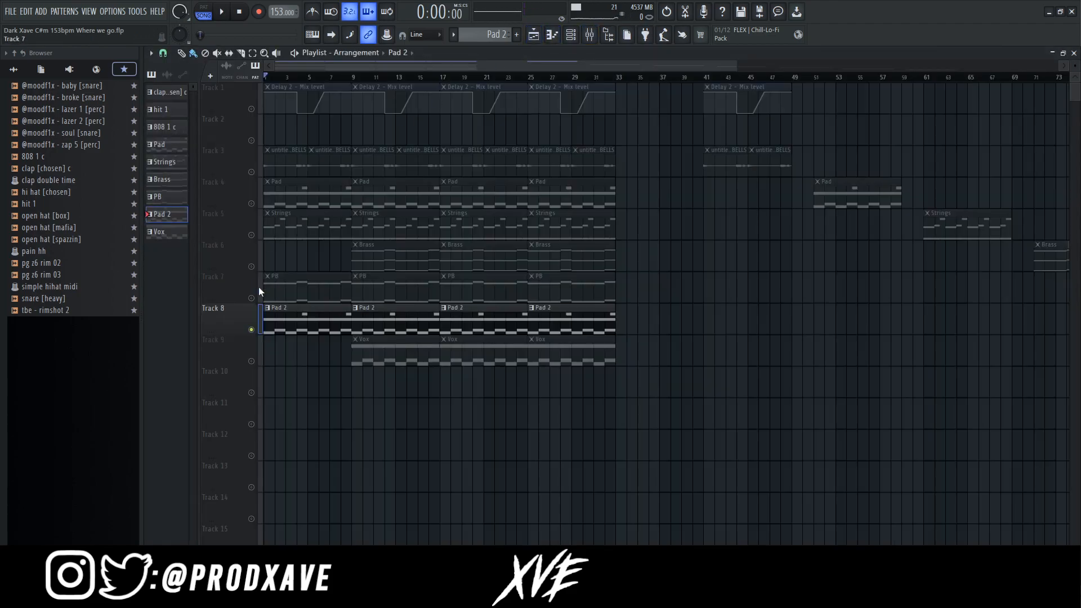
left_click(252, 204)
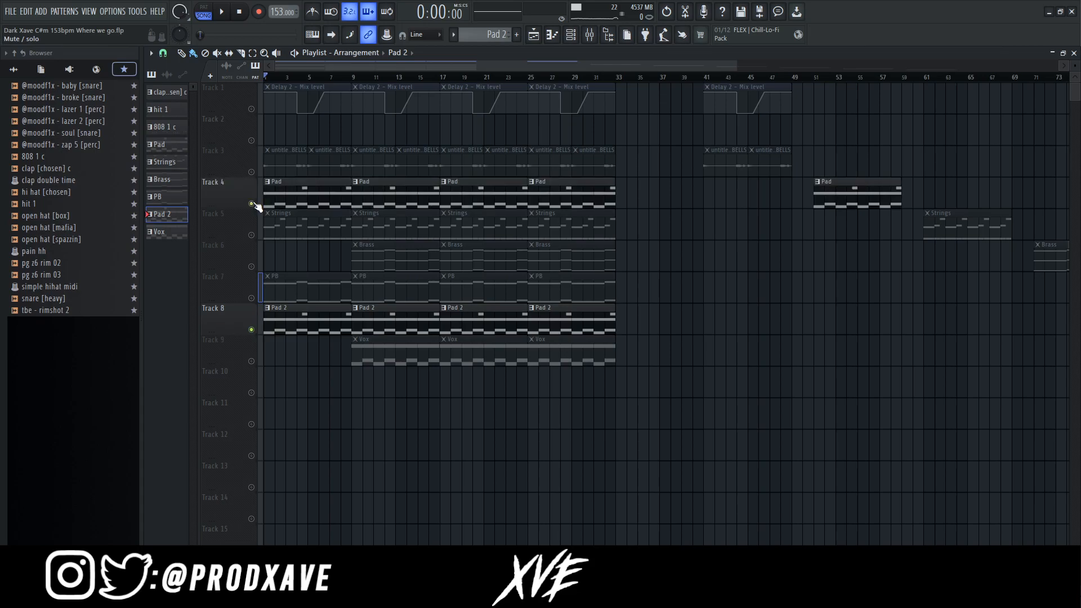
left_click(251, 298)
key("space")
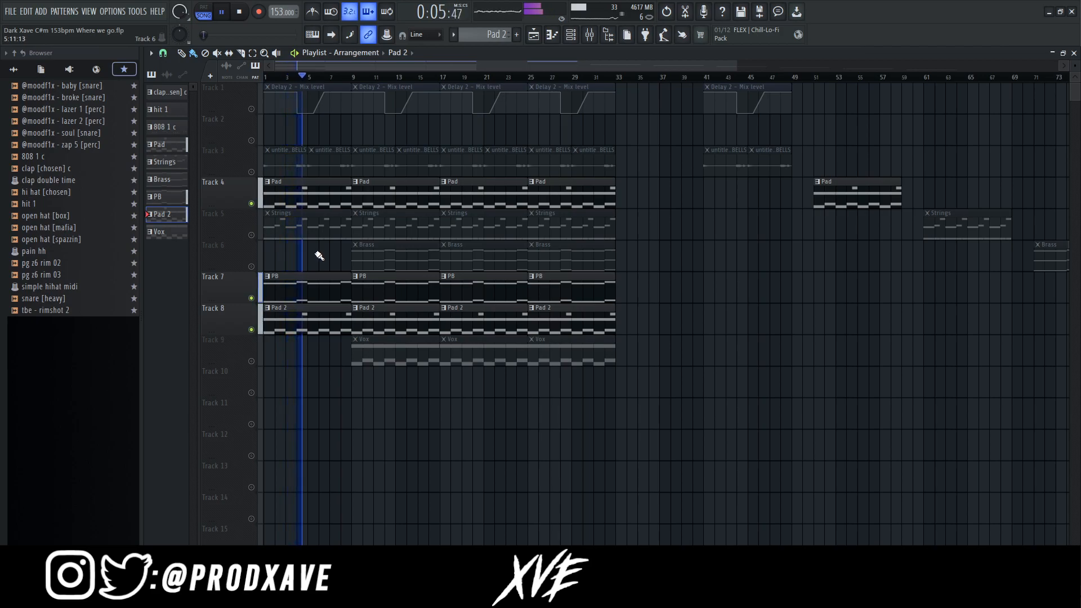
key("space")
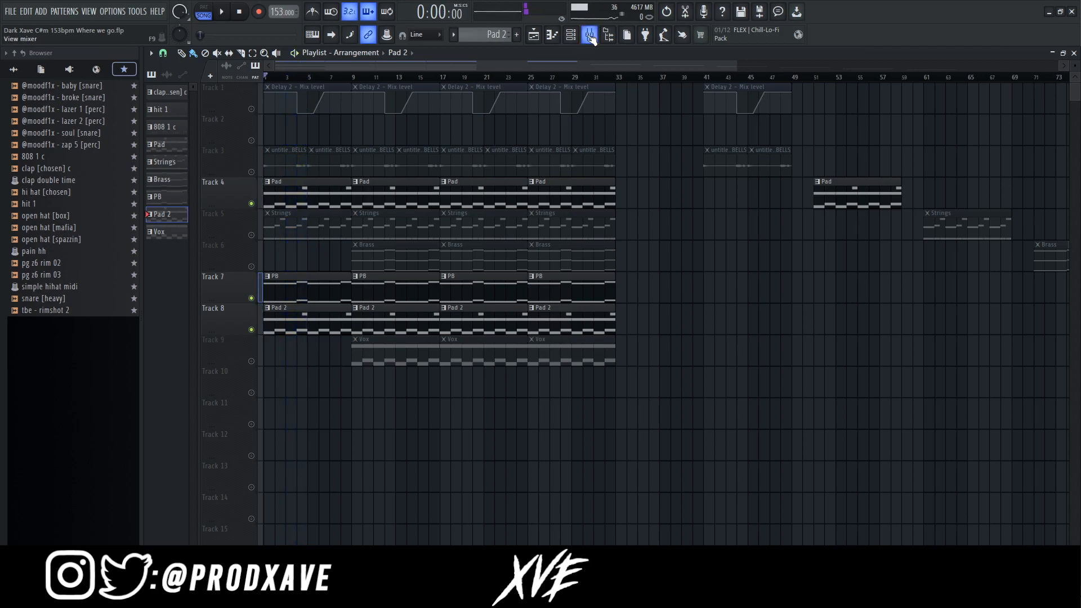
Step: Review the Pad 2 mixer track's effects: Fruity parametric EQ 2, HalfTime and ValhallaVintageVerb
left_click(590, 35)
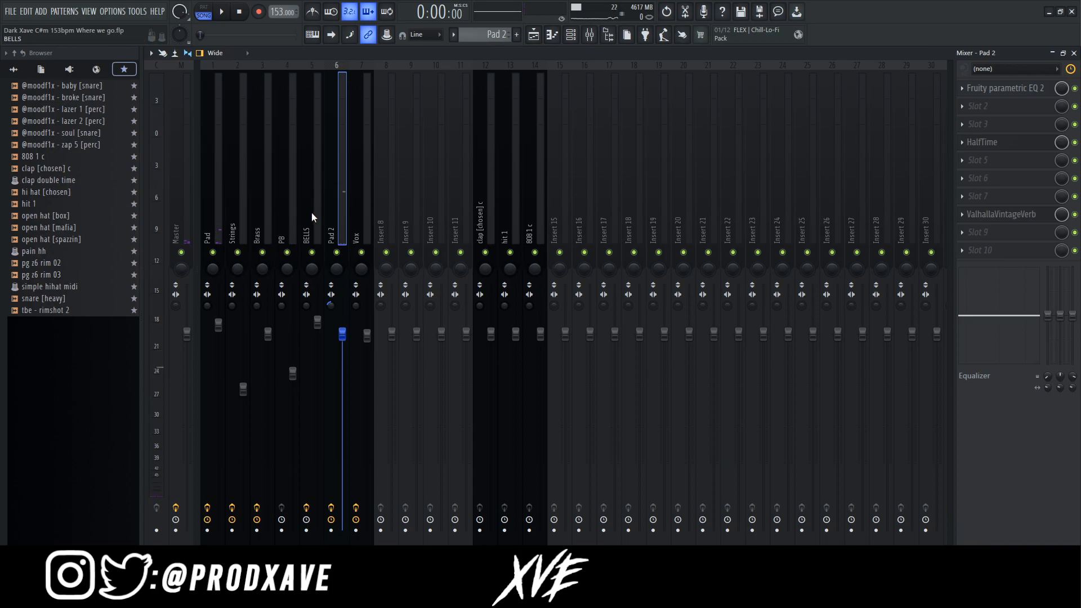
left_click(1024, 91)
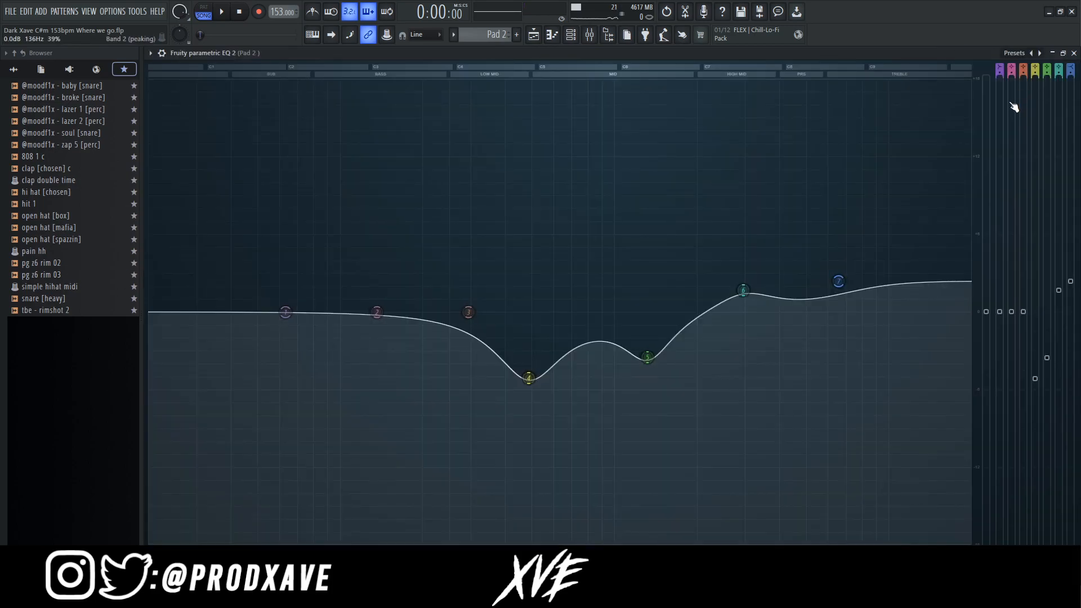
key("Escape")
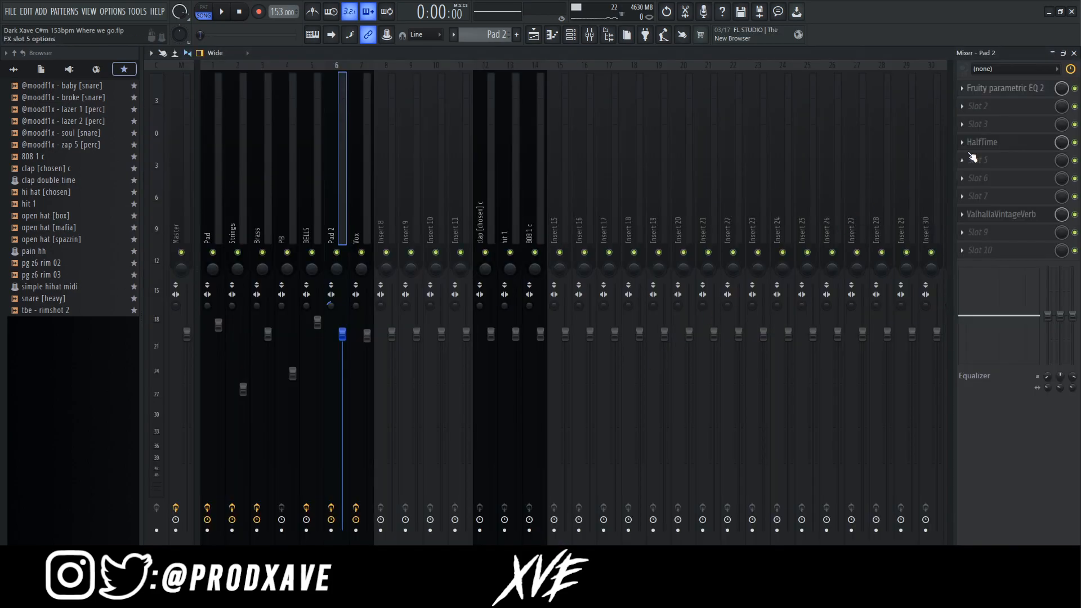
left_click(988, 146)
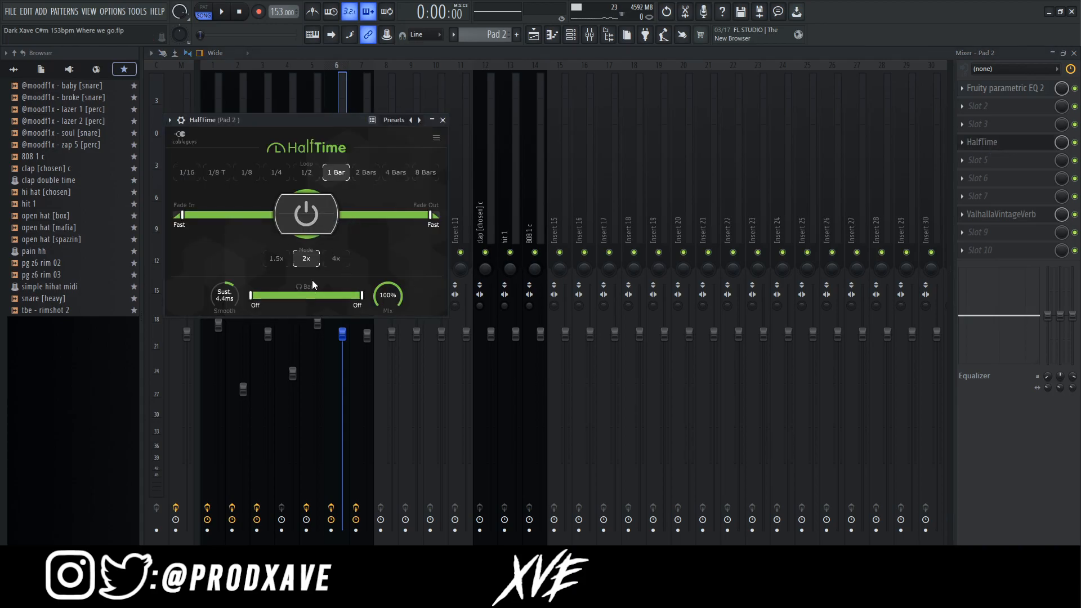
left_click(1036, 219)
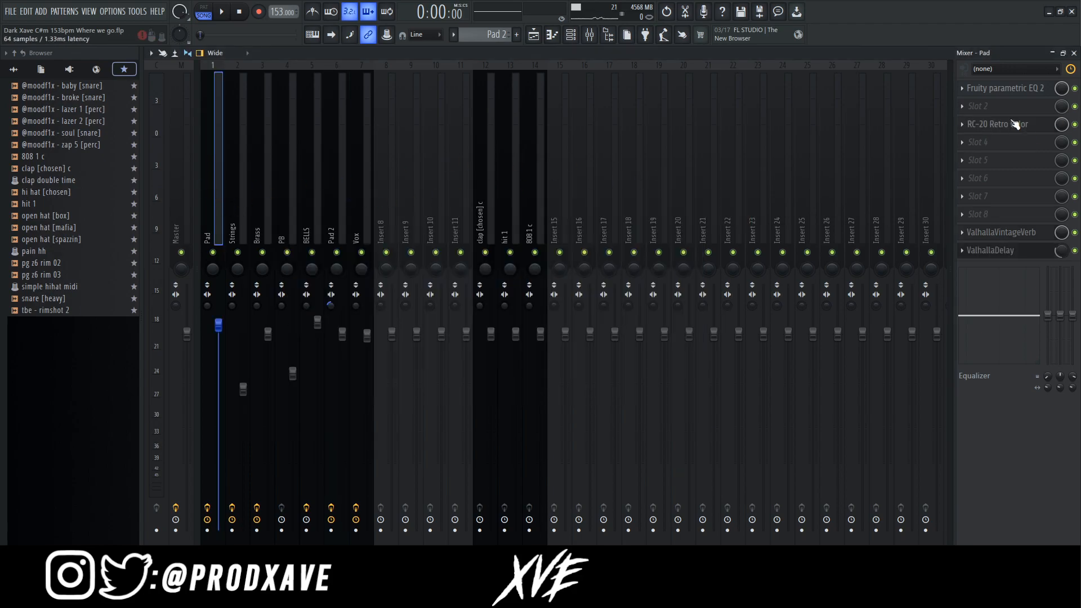
Step: Open the Strings pattern from the playlist in the piano roll and play the soloed Strings track
key("F5")
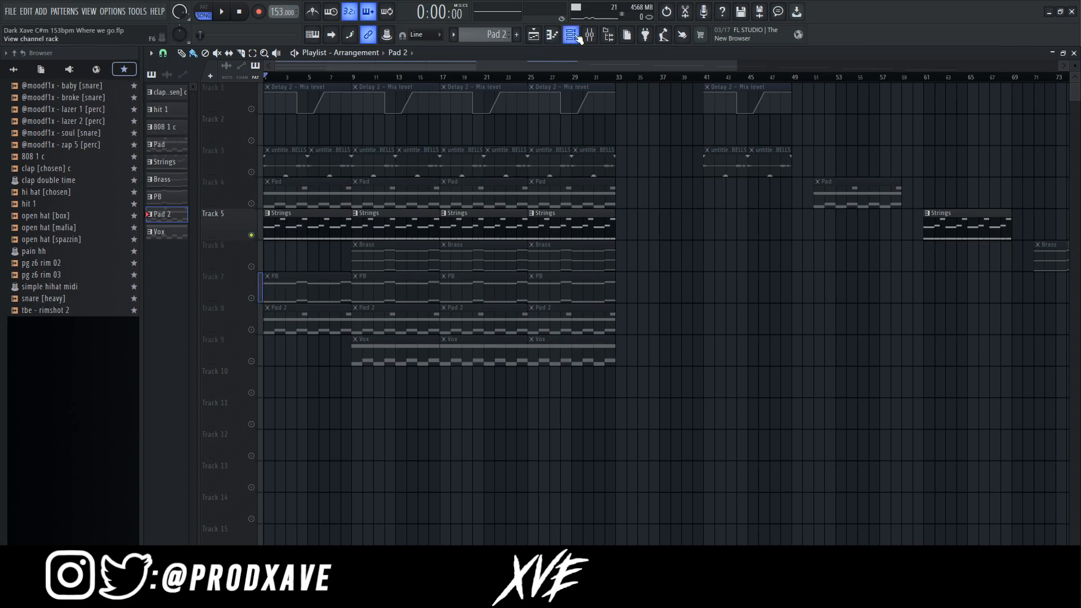
double_click(273, 222)
key("space")
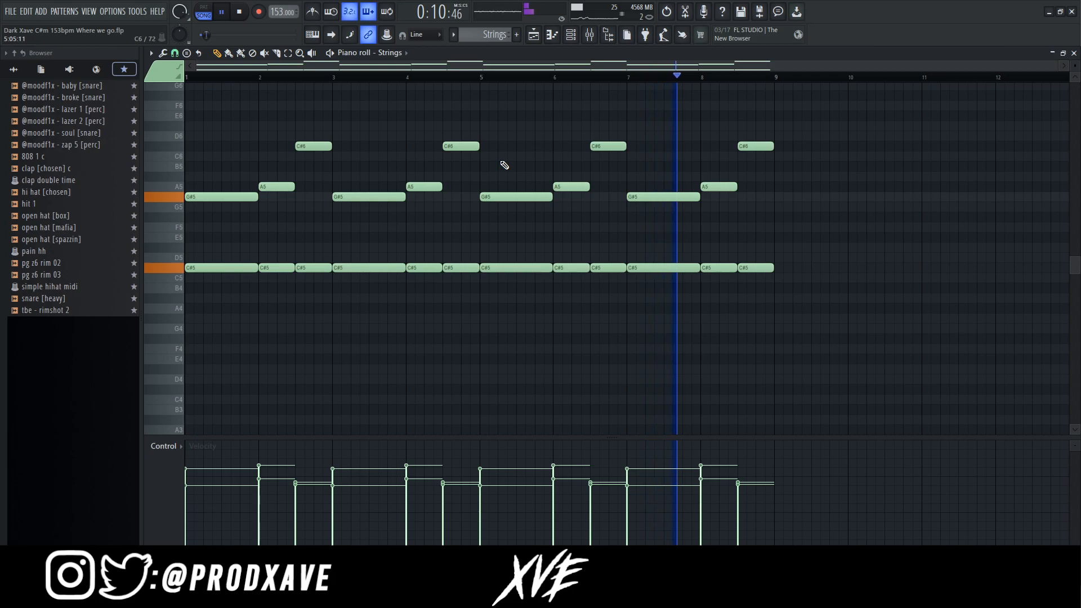
key("space")
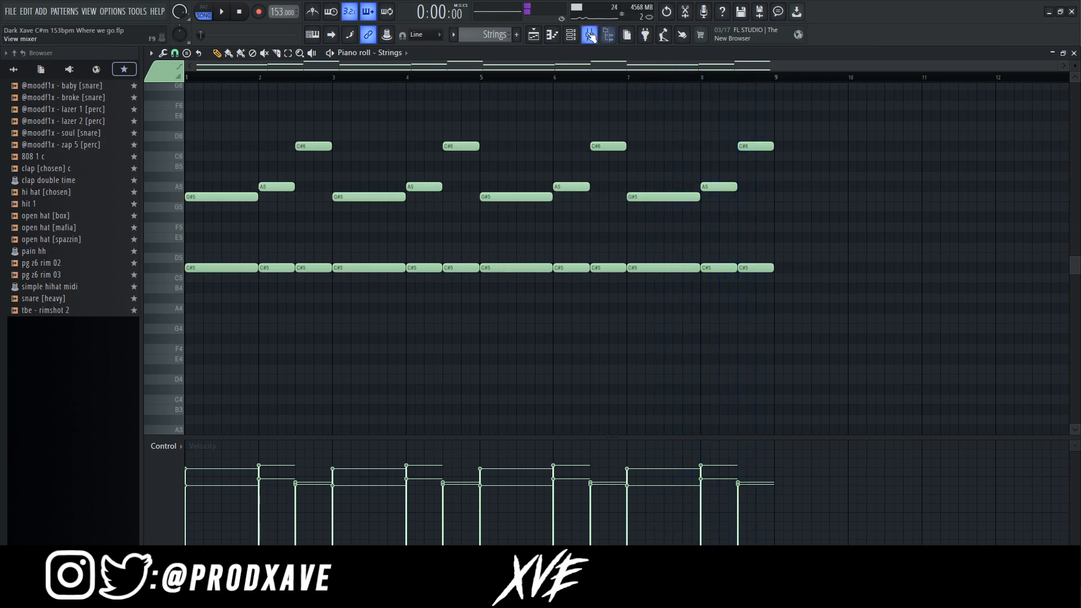
Step: Review the Strings mixer track's effects: Fruity parametric EQ 2, ShaperBox2 and Fruity Reeverb 2
left_click(589, 35)
left_click(242, 224)
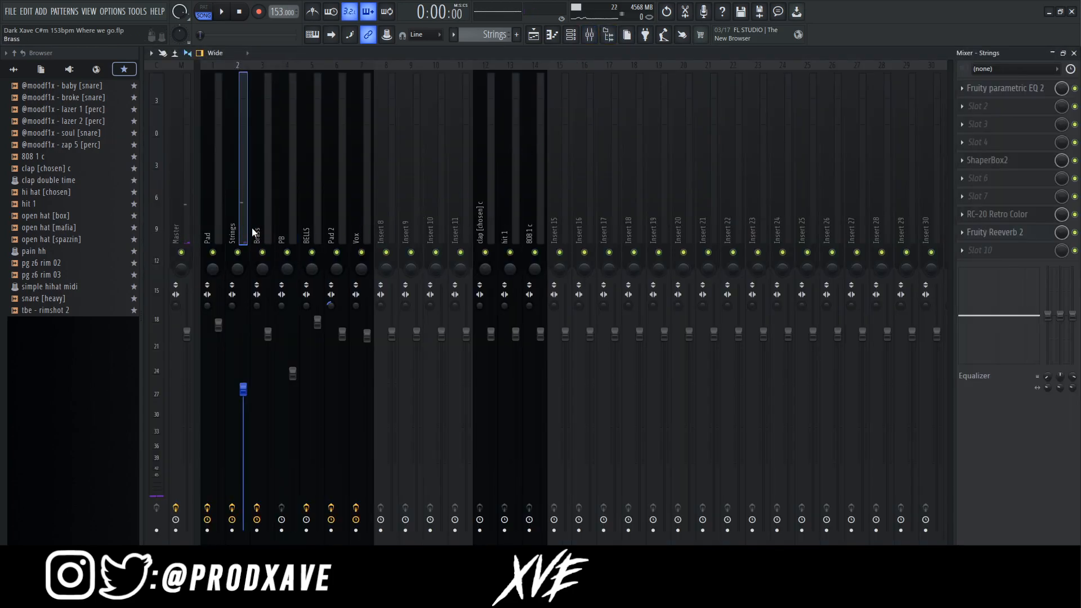
left_click(1005, 89)
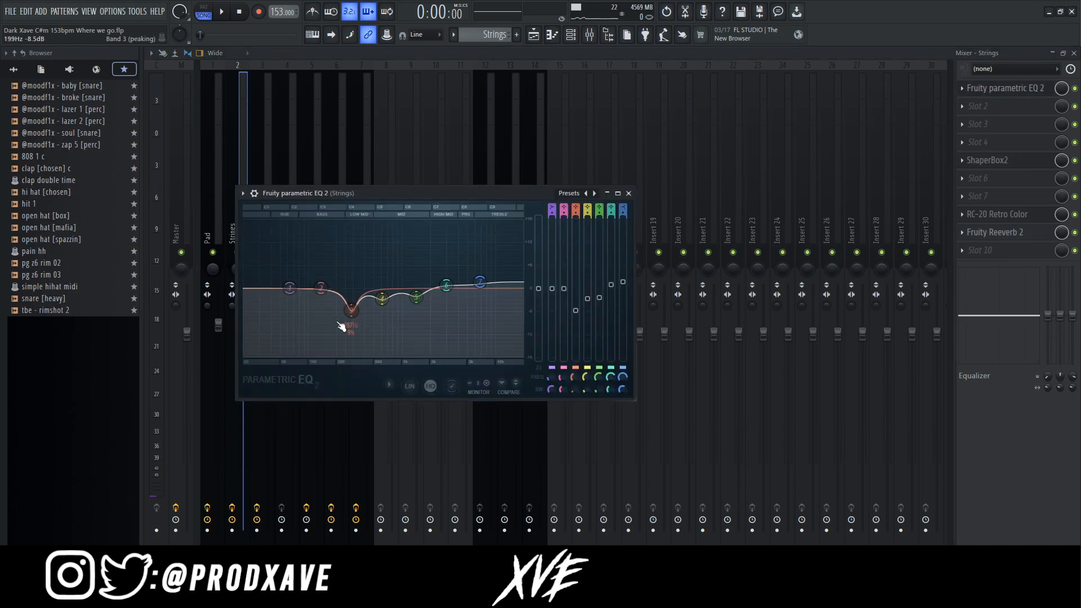
left_click(996, 165)
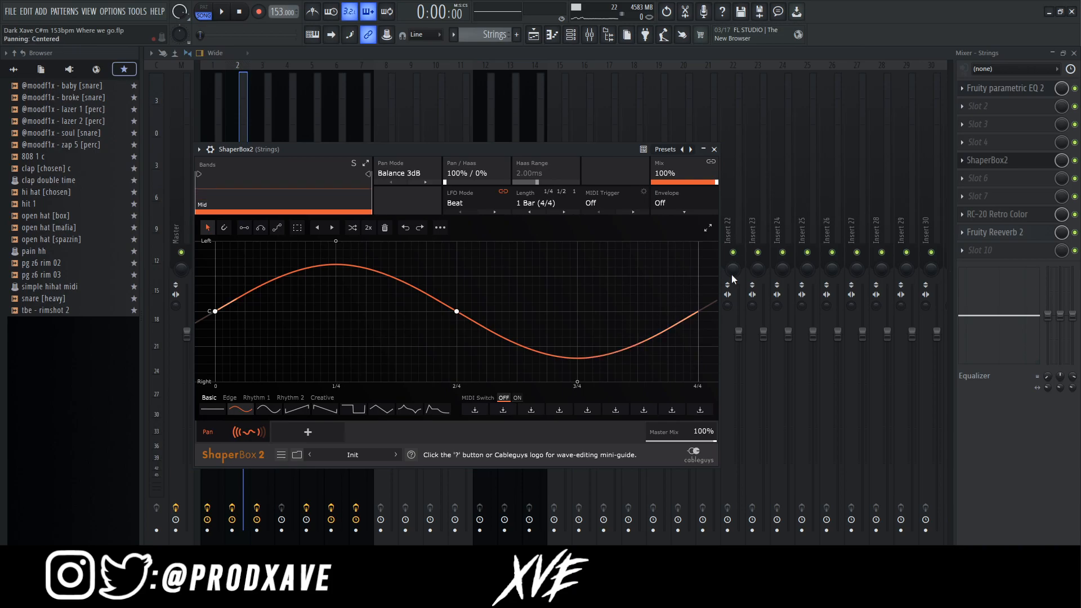
left_click(989, 227)
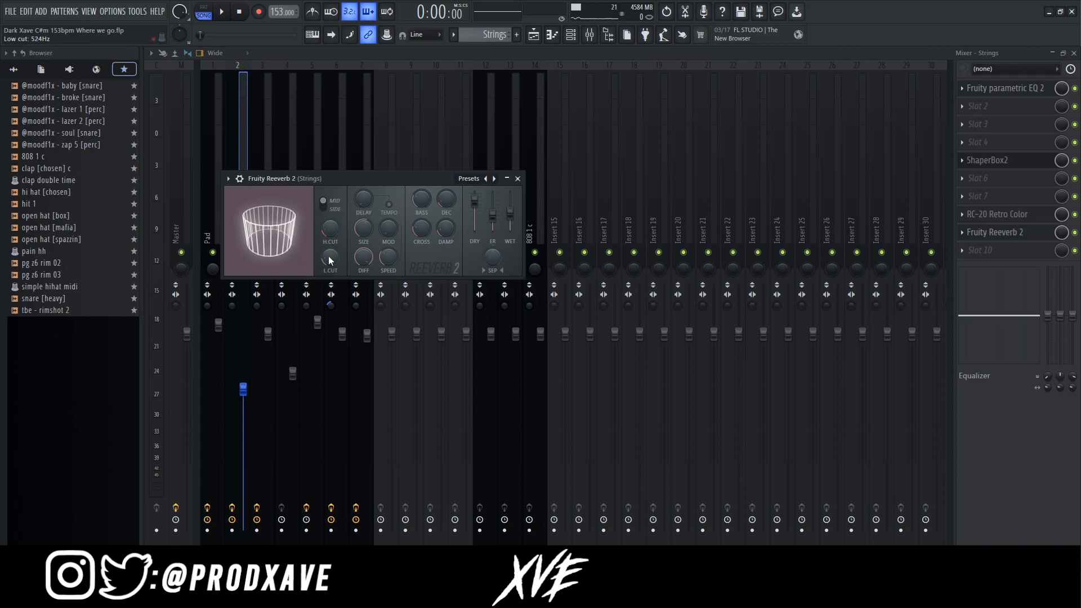
left_click(517, 179)
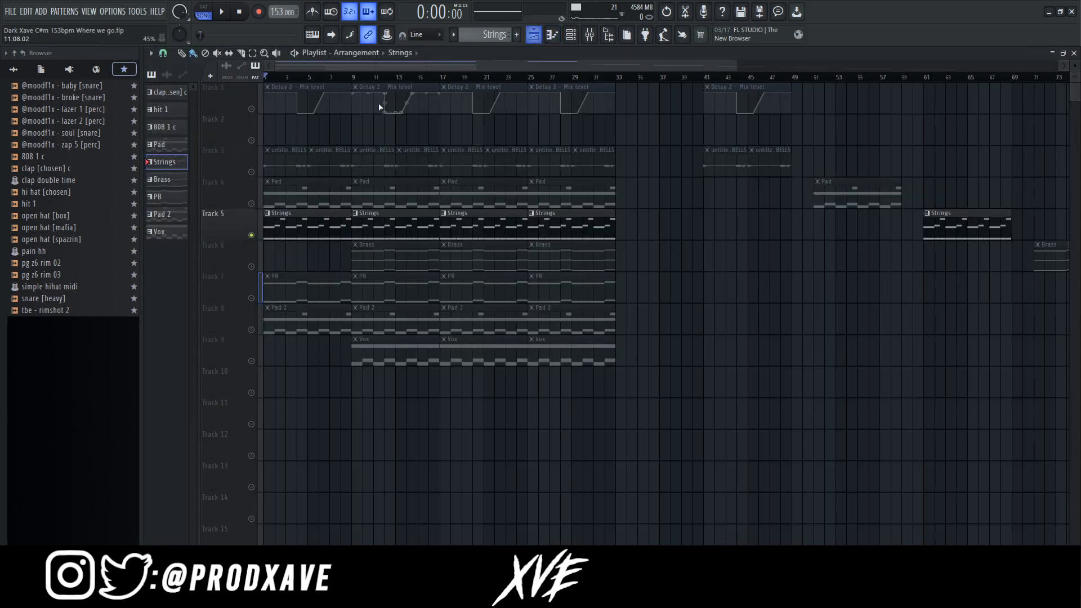
Step: Enable the Pad, PB and Pad 2 tracks alongside Strings, leave Brass muted, and play the combined layers
left_click(534, 35)
left_click_drag(259, 202, 246, 320)
left_click(252, 298)
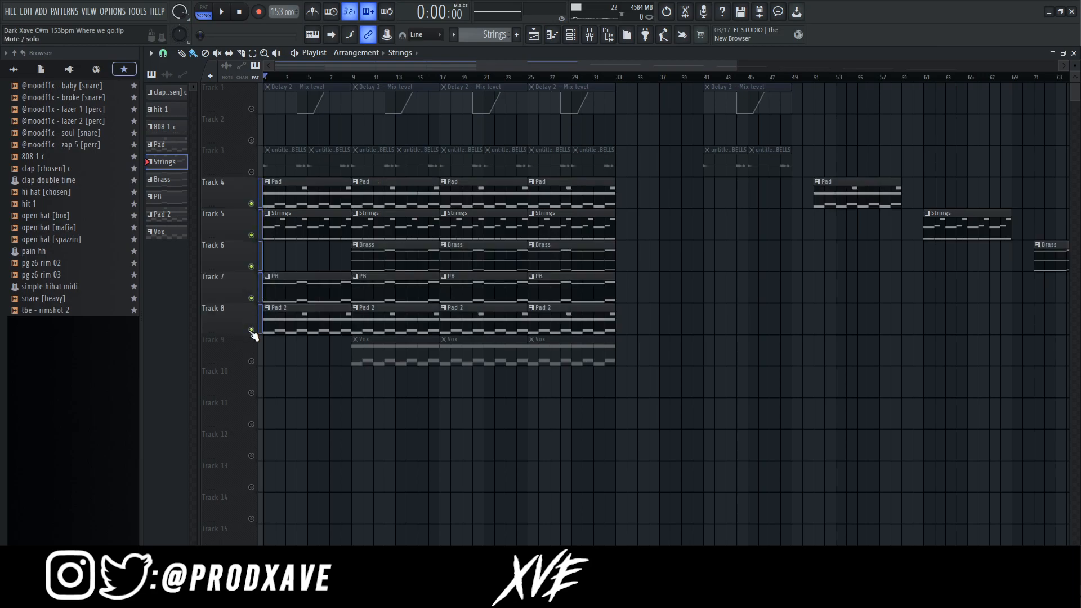
left_click(252, 267)
key("space")
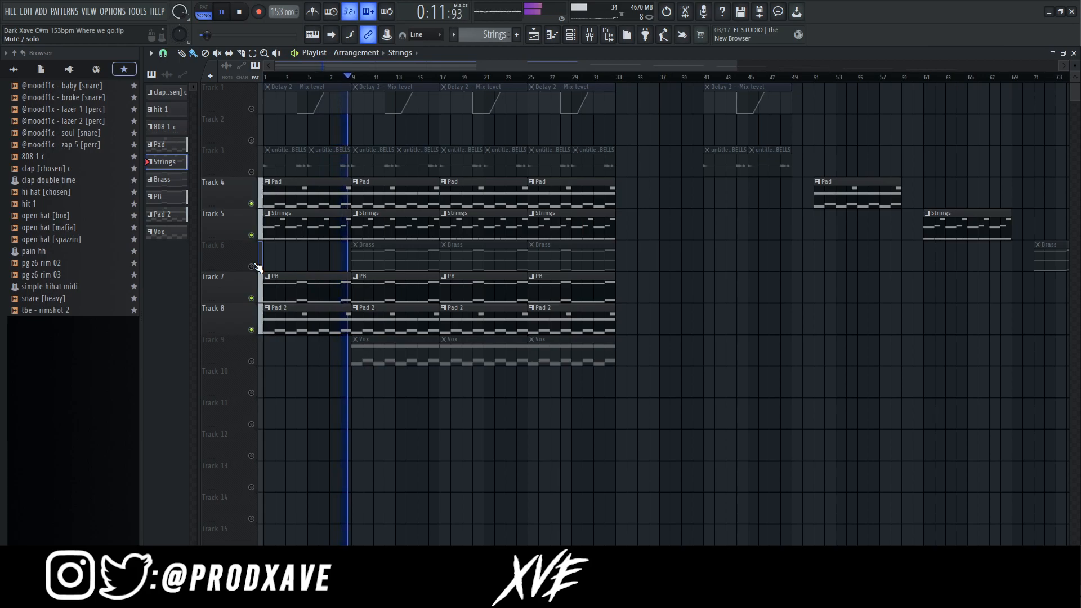
key("space")
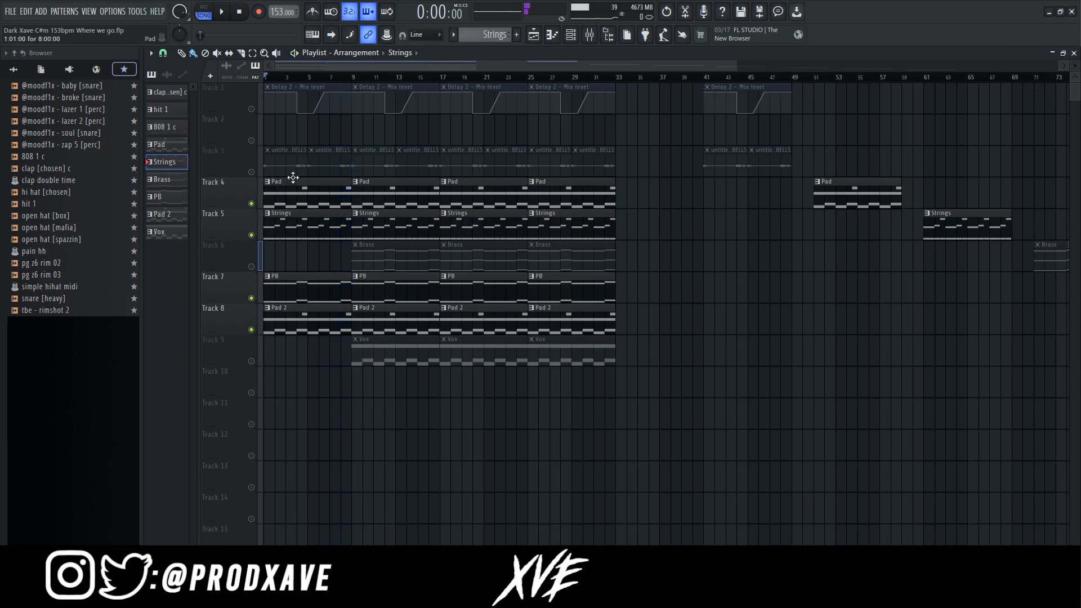
Step: Open the Brass channel's Roland SRX BRASS instrument to view its patch, and close it
scroll(351, 68, "up", 3)
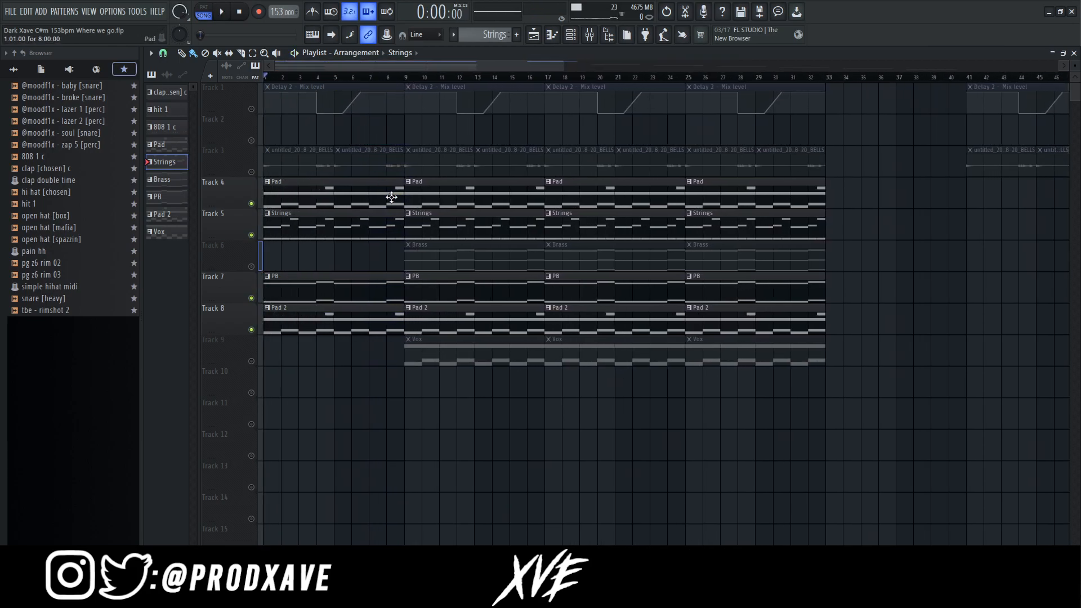
left_click(571, 35)
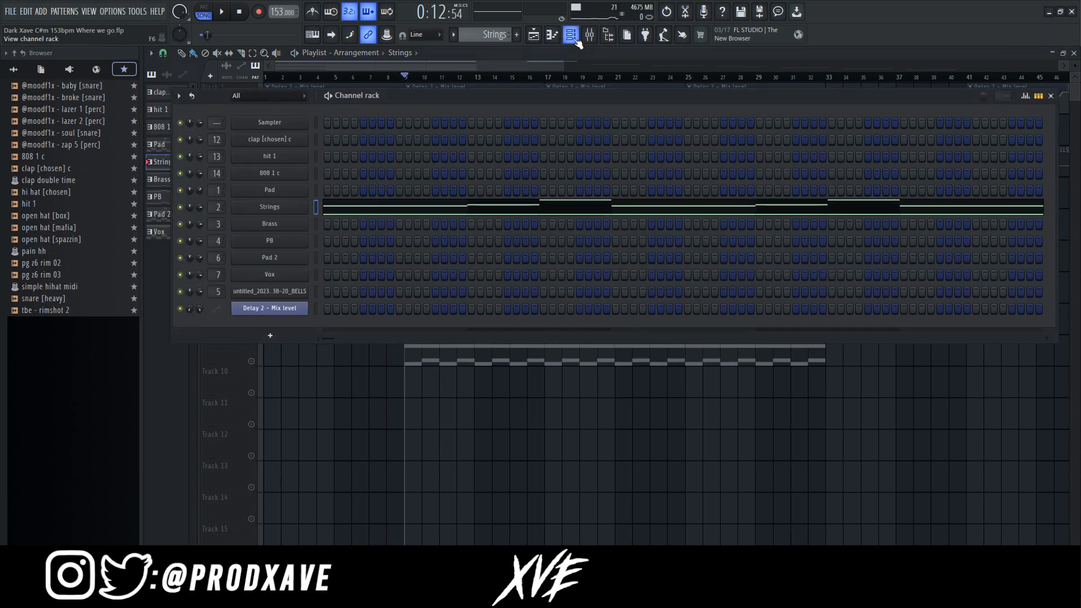
left_click(268, 224)
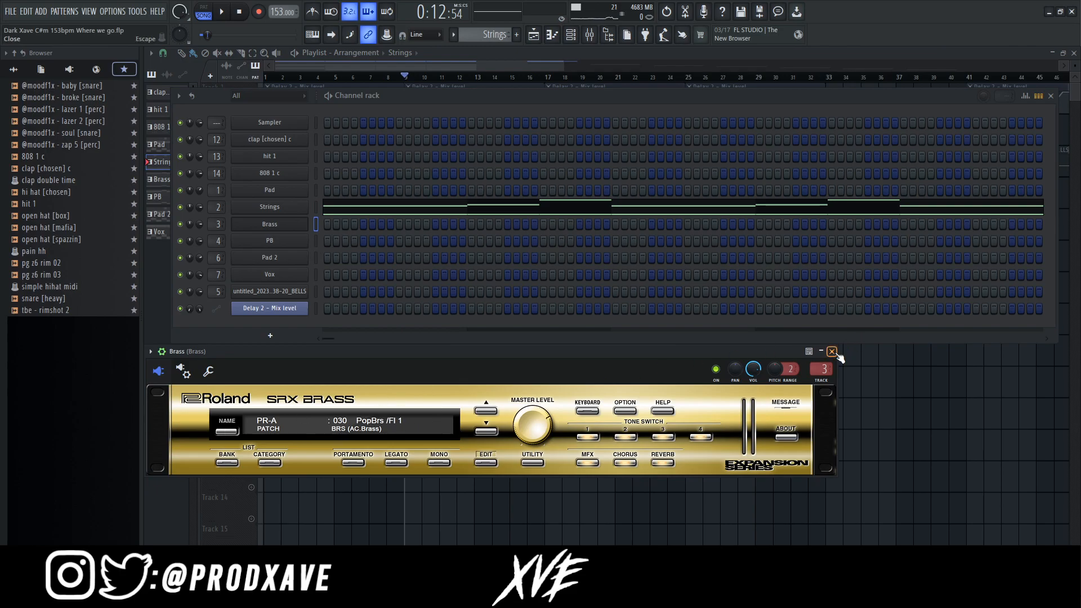
left_click(832, 352)
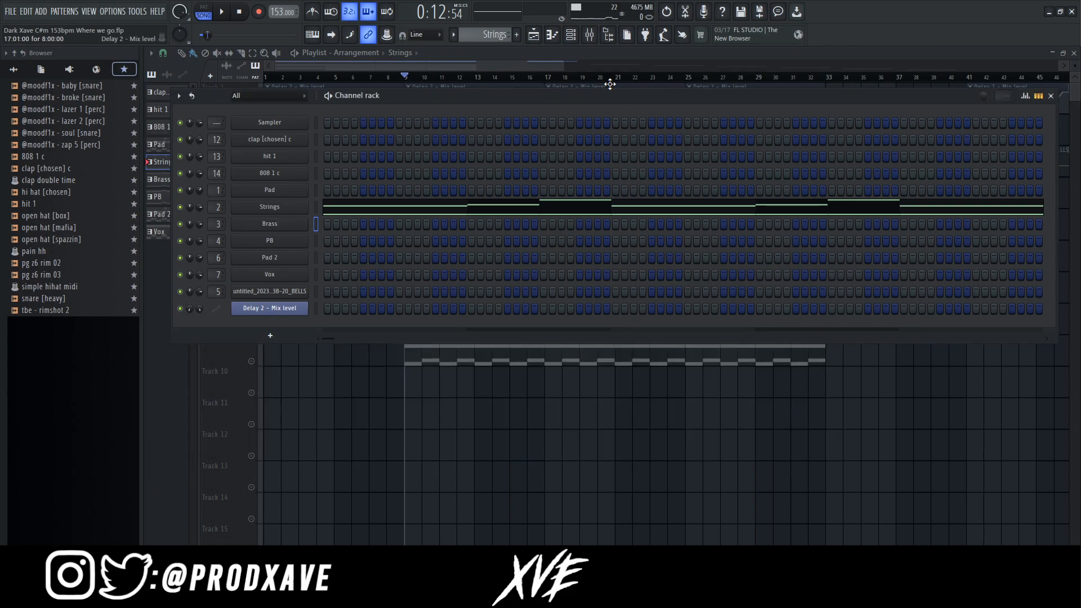
Step: Review the Brass mixer track's effects: Fruity parametric EQ 2 and ValhallaVintageVerb
left_click(591, 36)
left_click(1015, 93)
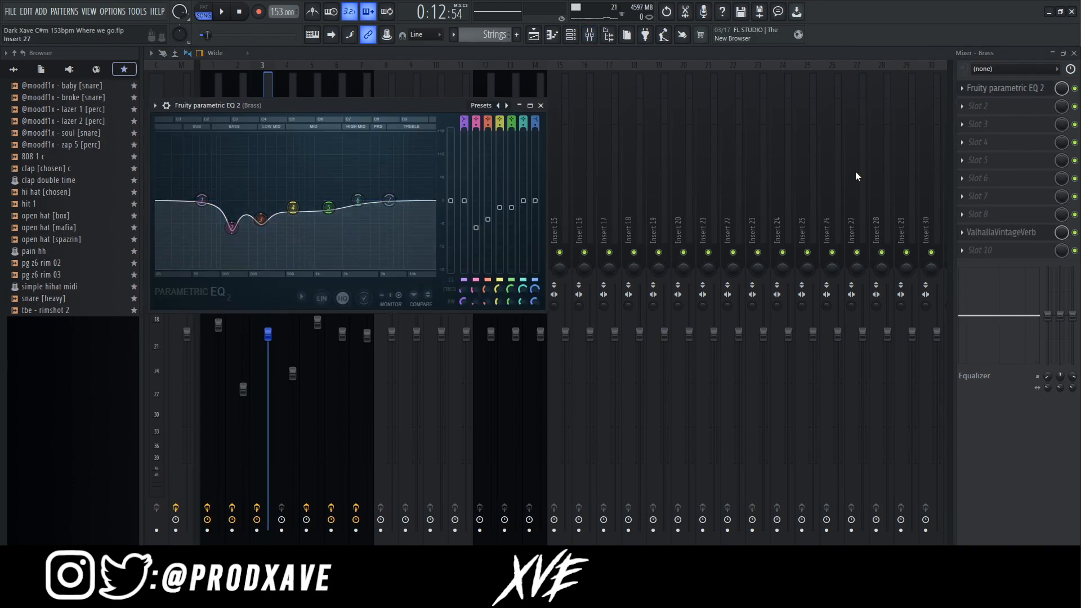
left_click(991, 228)
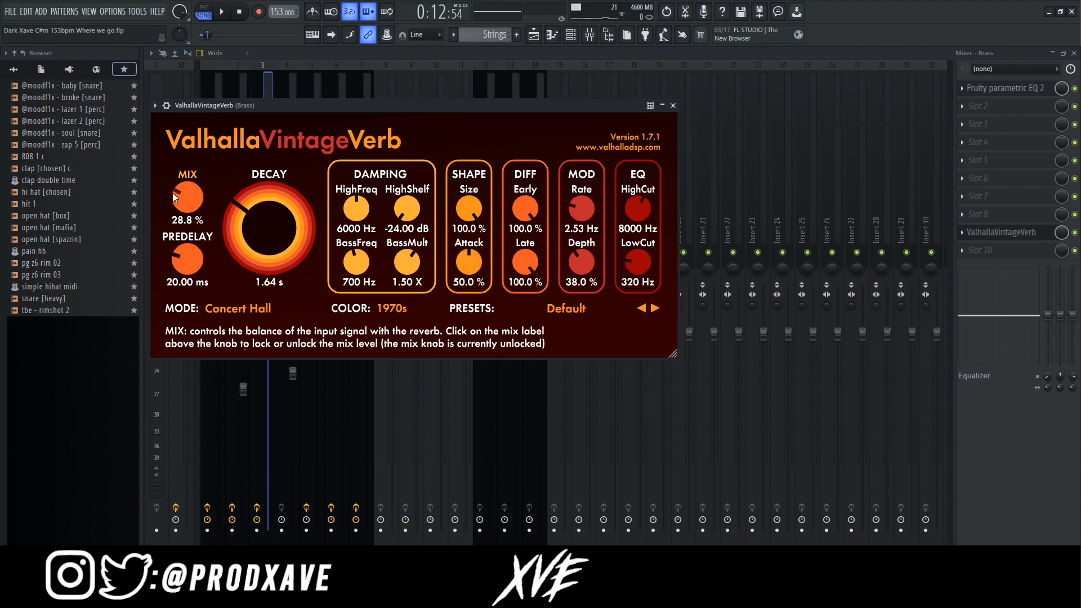
left_click(673, 105)
Step: Play the Brass pattern with its notes shown in the piano roll, and stop playback
key("space")
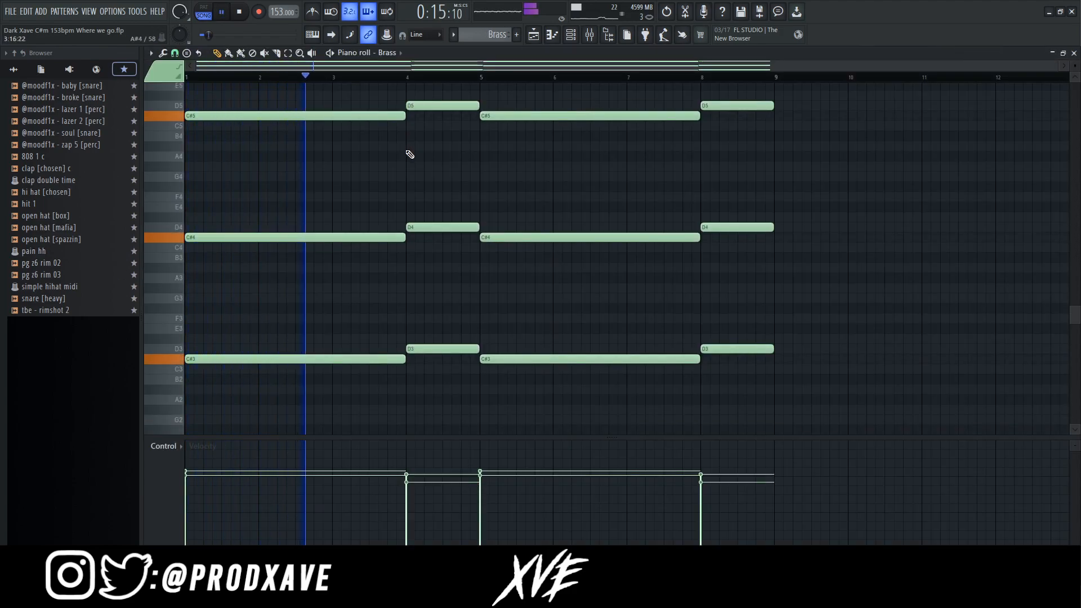
scroll(417, 160, "up", 1)
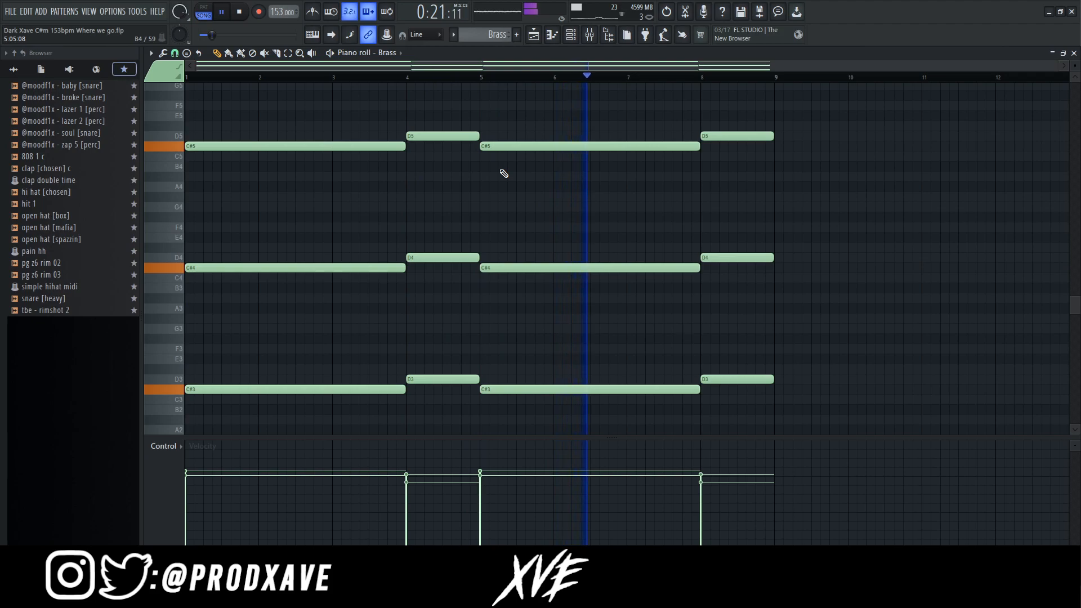
scroll(507, 174, "down", 1)
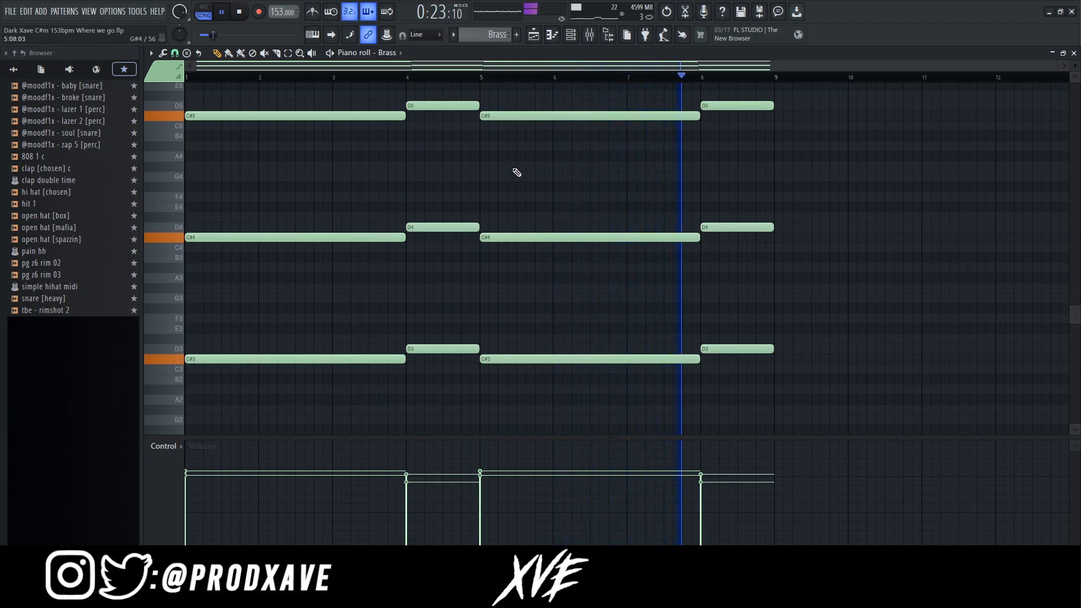
key("space")
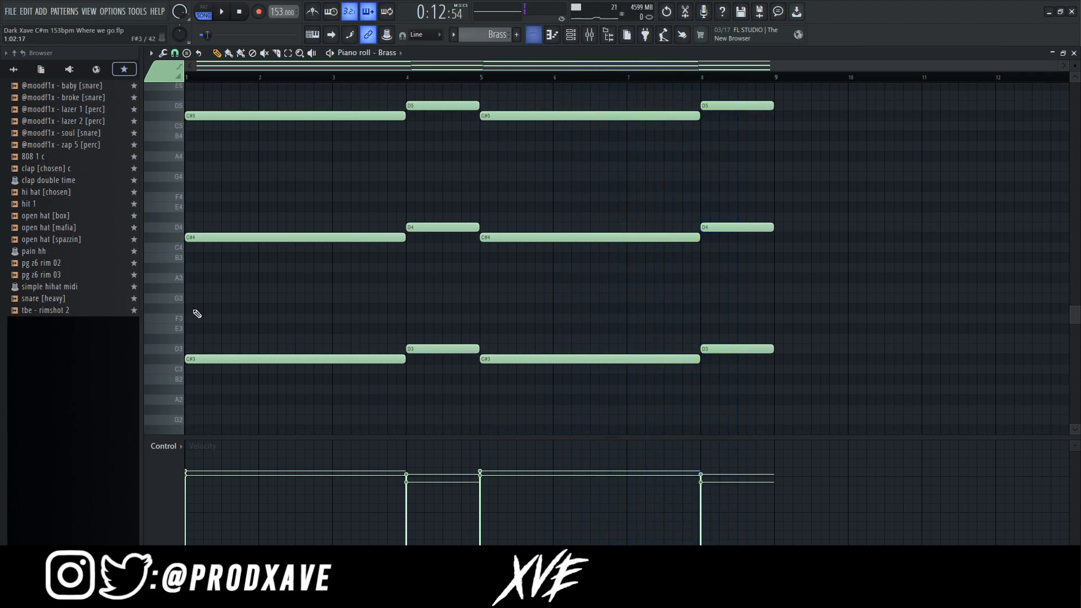
Step: Select all the Brass notes in the piano roll to examine their octave layout, and clear the selection
key("ctrl+a")
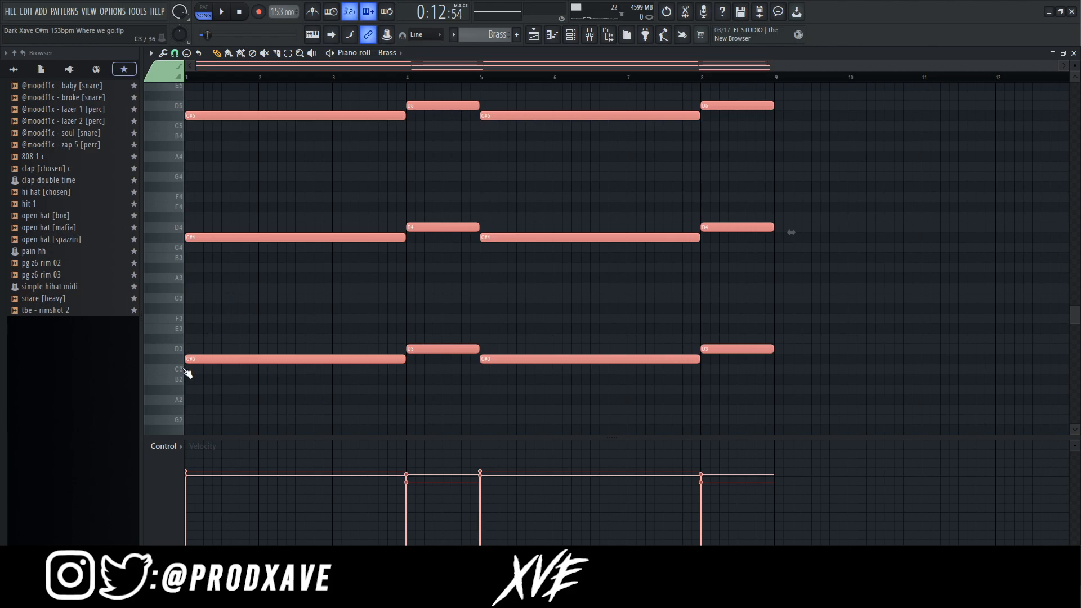
scroll(239, 295, "up", 2)
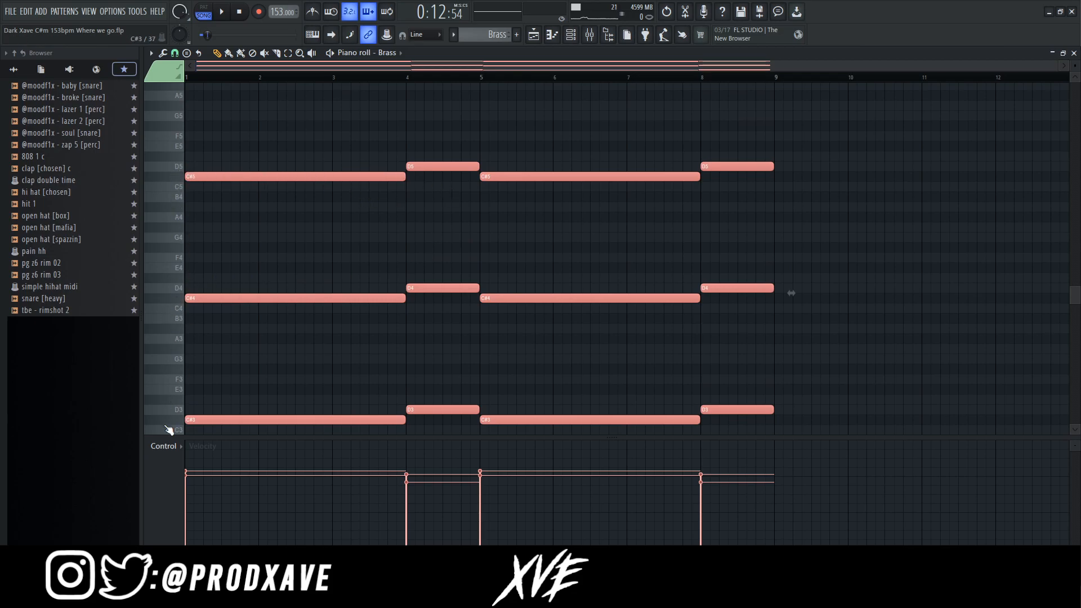
scroll(179, 361, "down", 2)
scroll(338, 214, "up", 2)
left_click_drag(821, 155, 186, 437)
left_click(384, 215, "ctrl")
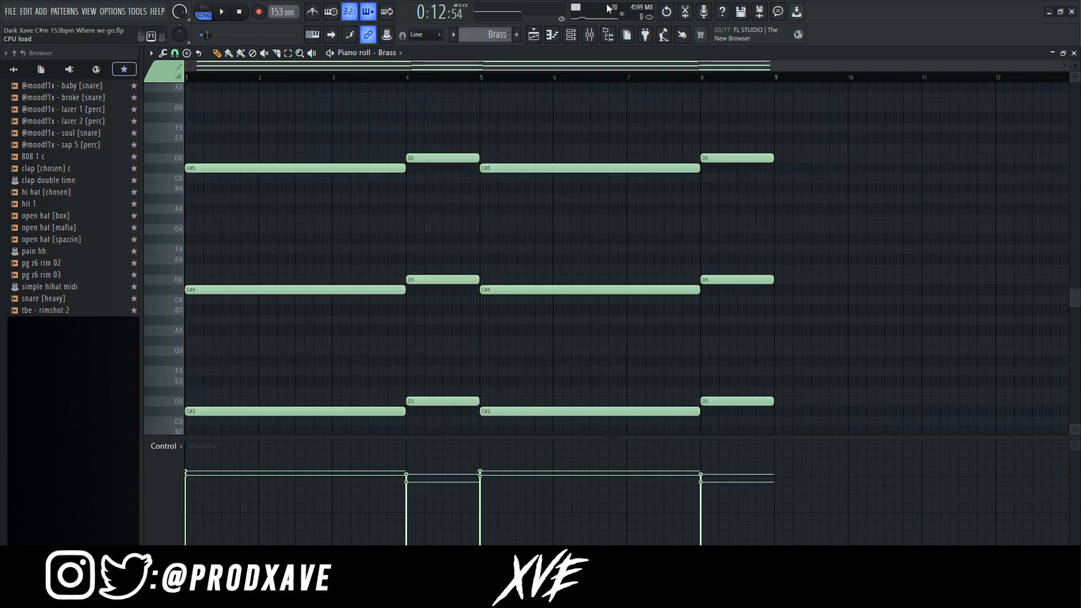
Step: Open the Vox channel's Roland SRX STUDIO instrument to view its patch, and close it
left_click(544, 35)
left_click(571, 36)
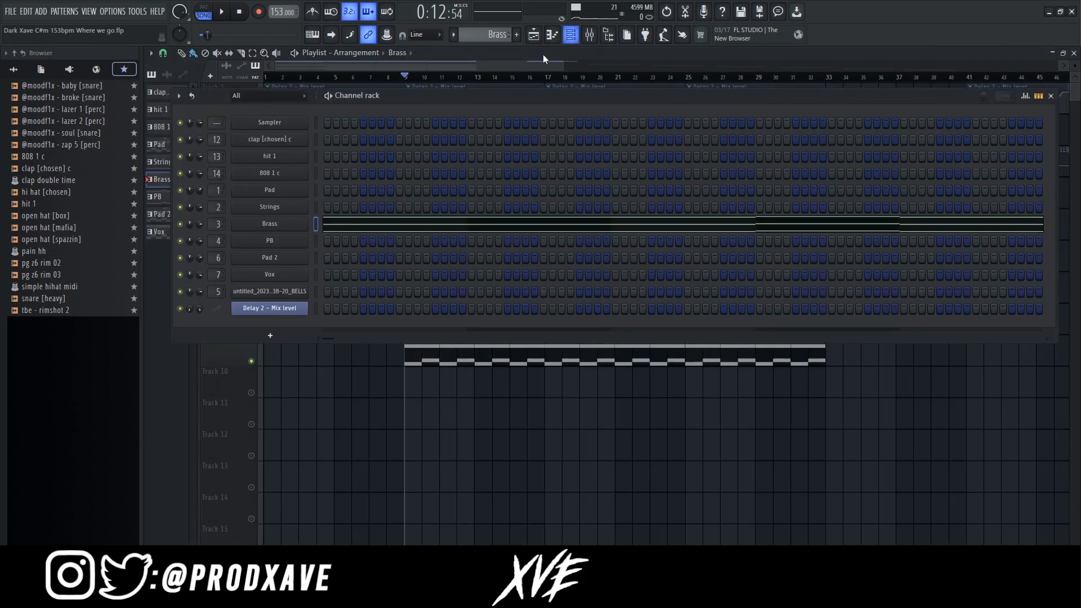
left_click(270, 275)
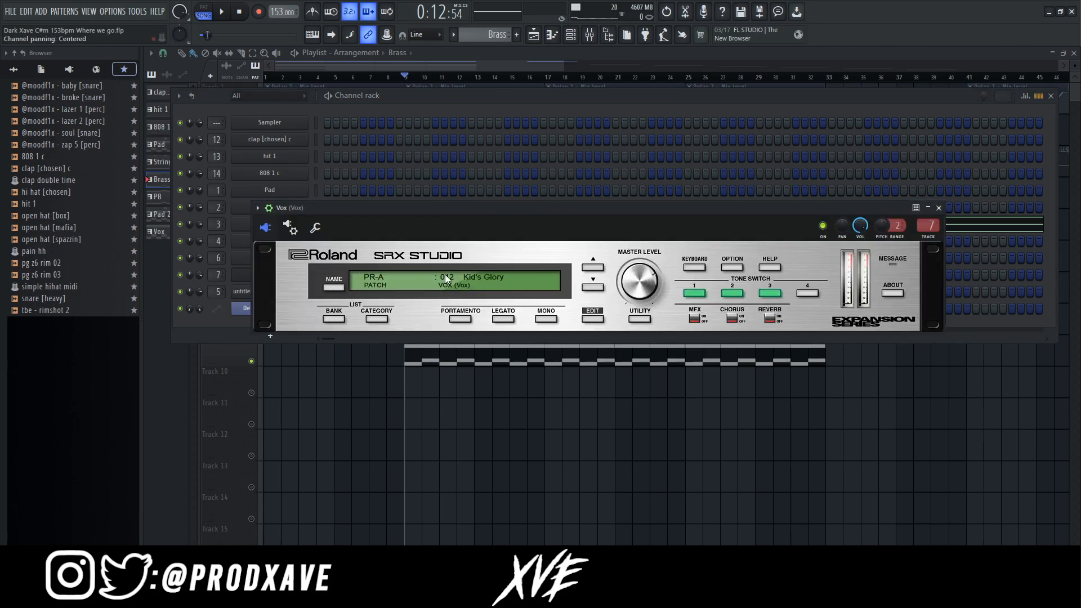
left_click(939, 207)
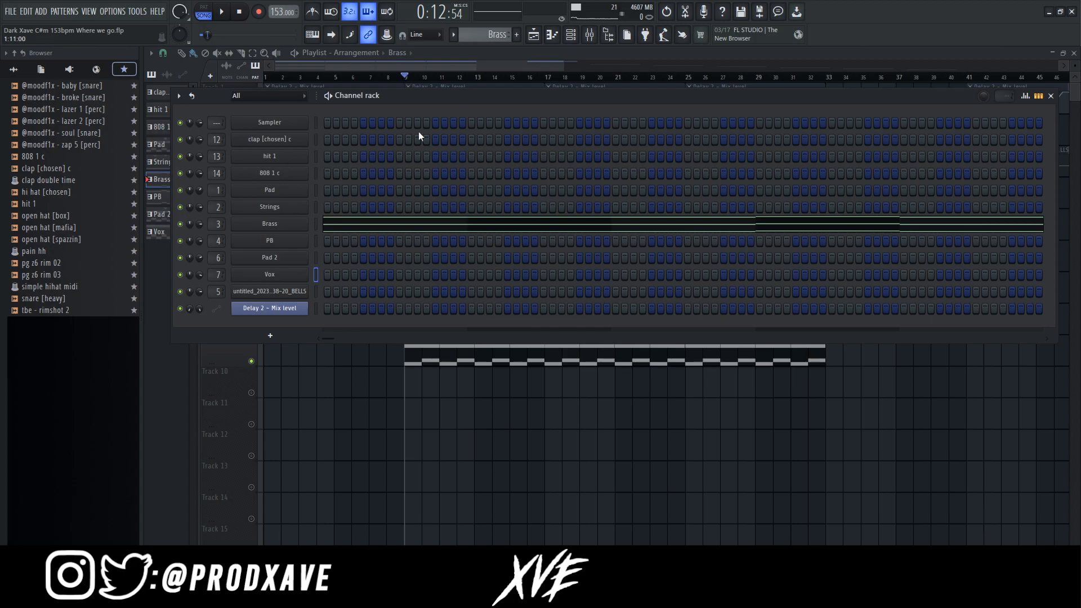
Step: Open the Vox pattern in the piano roll, examine its notes and play it
scroll(479, 38, "down", 3)
key("F7")
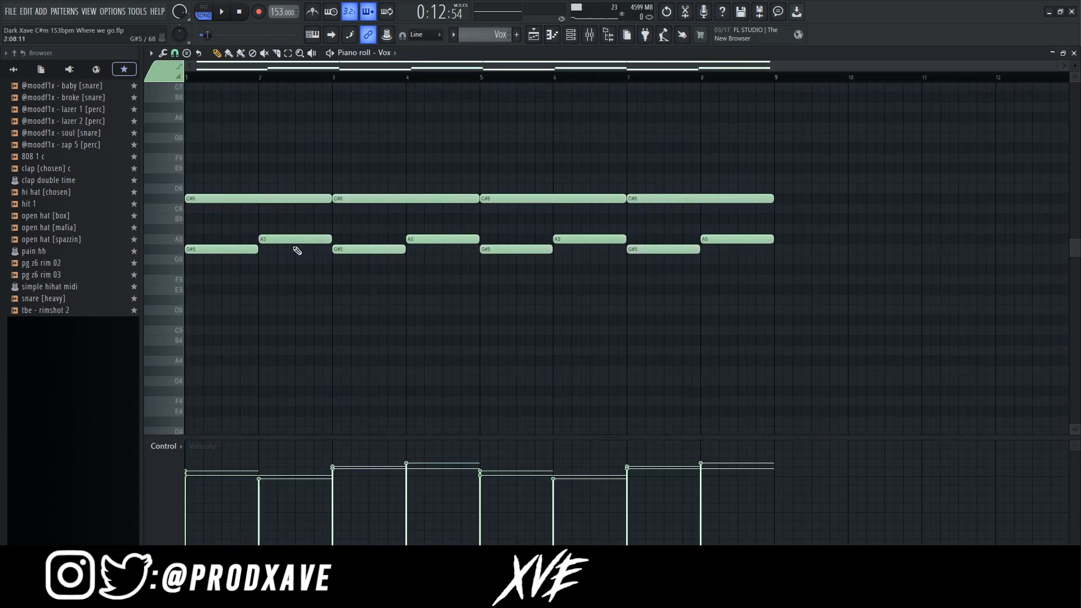
left_click_drag(179, 204, 162, 285)
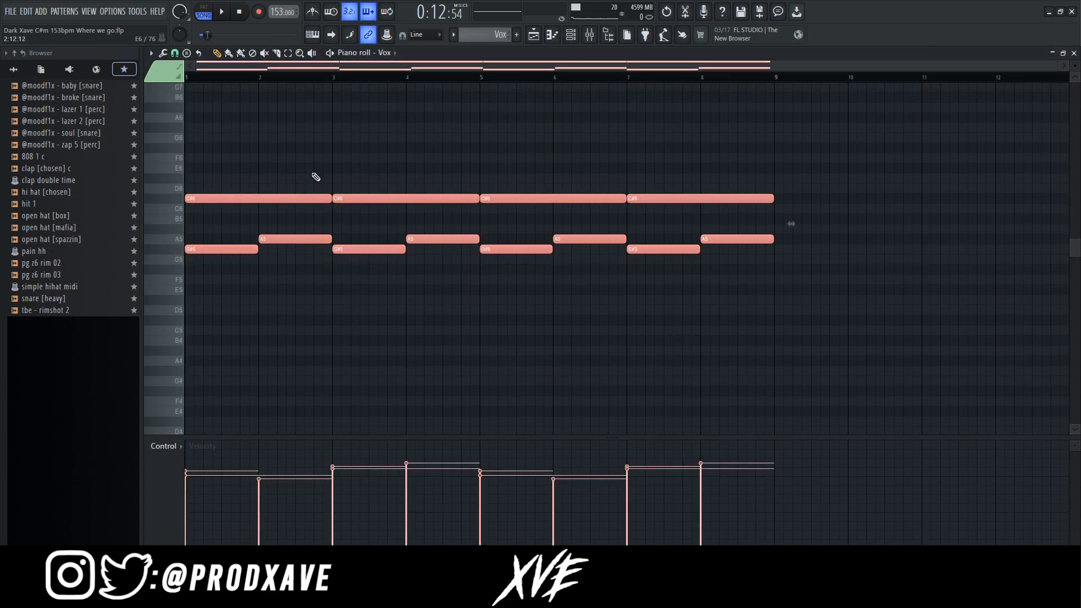
left_click(327, 175)
key("space")
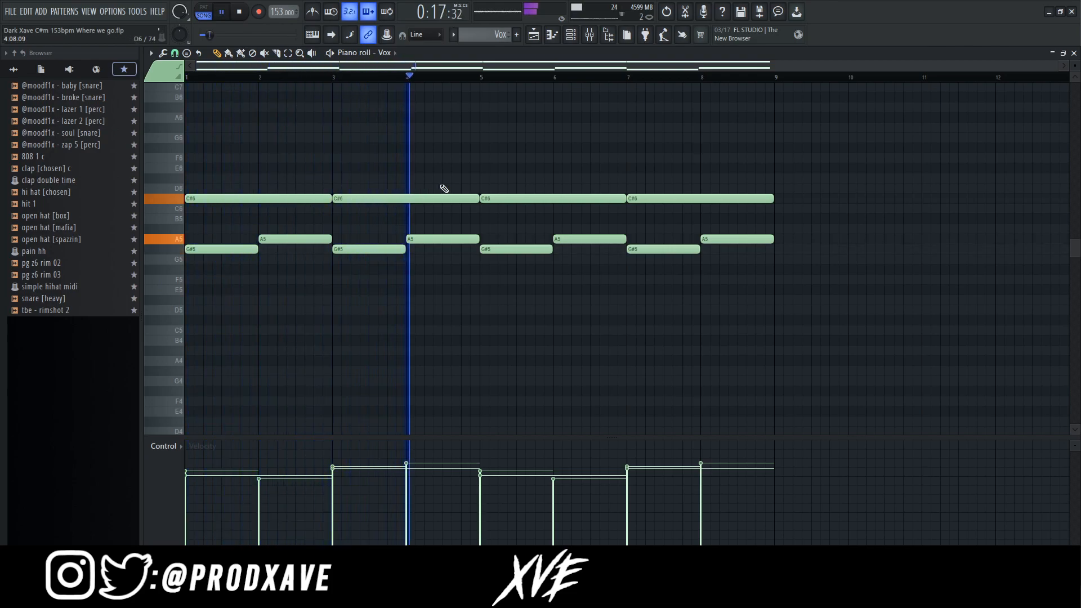
key("space")
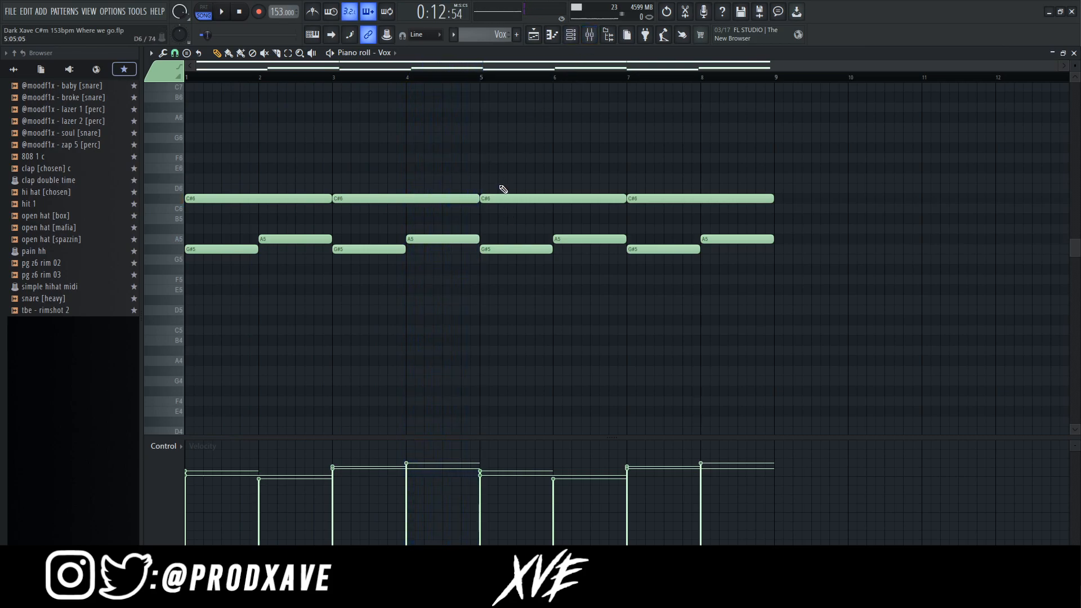
Step: Try the Vox notes from bar 5 to the pattern's end one octave higher, play them, and move them back down
left_click_drag(500, 197, 836, 286)
scroll(879, 301, "up", 3)
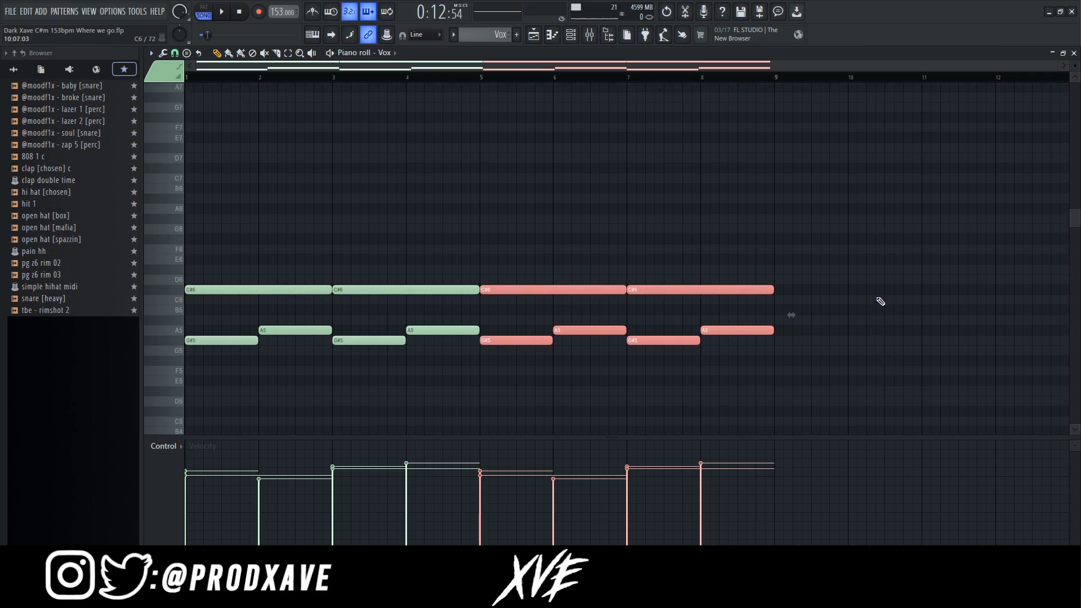
key("ctrl+Up")
key("space")
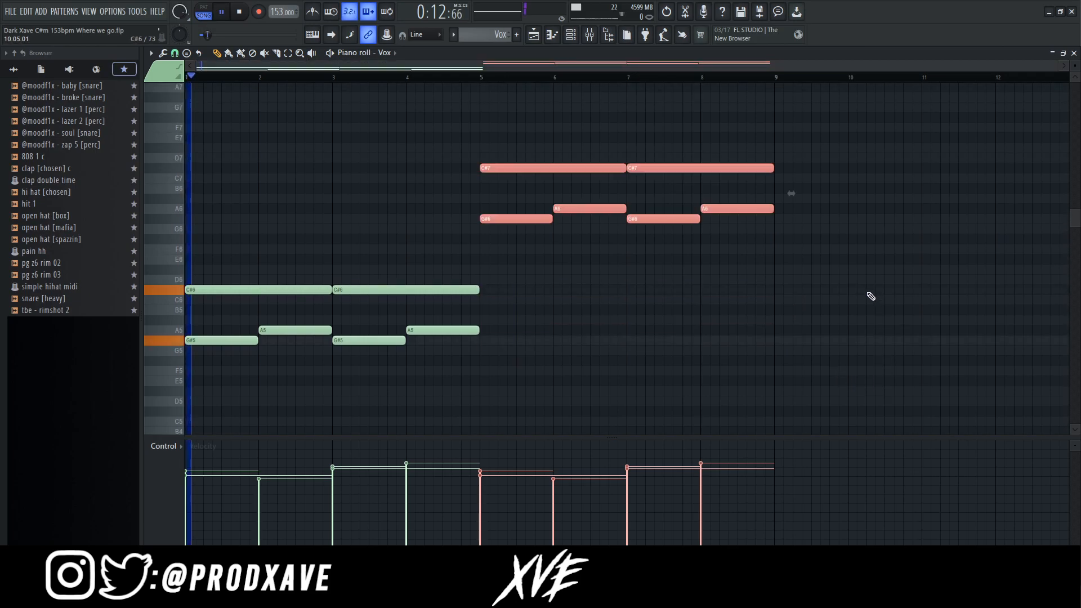
left_click(413, 77)
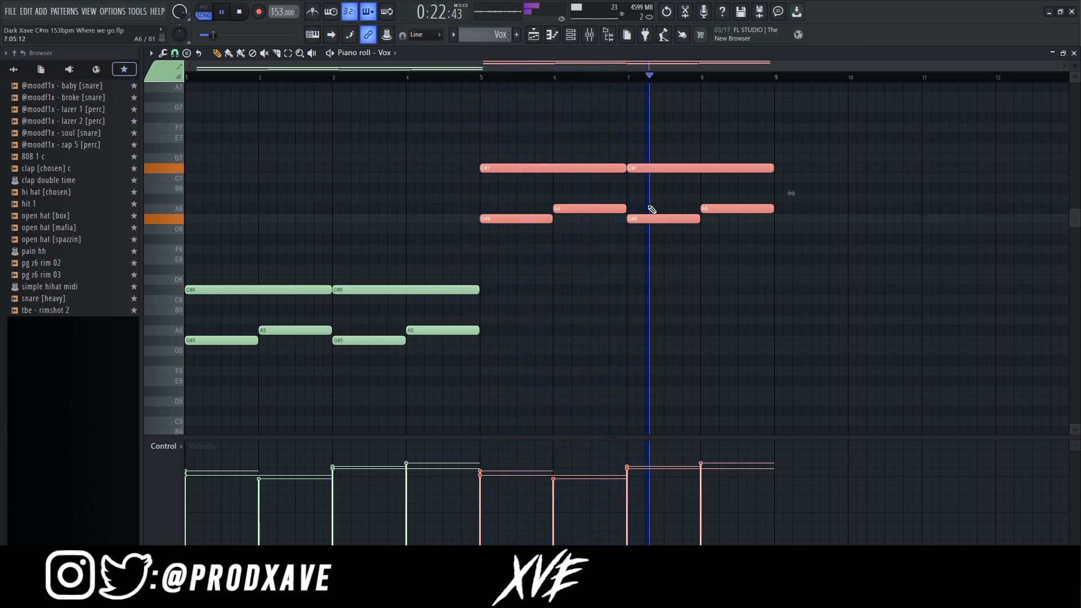
key("space")
key("ctrl+Down")
left_click(637, 199, "ctrl")
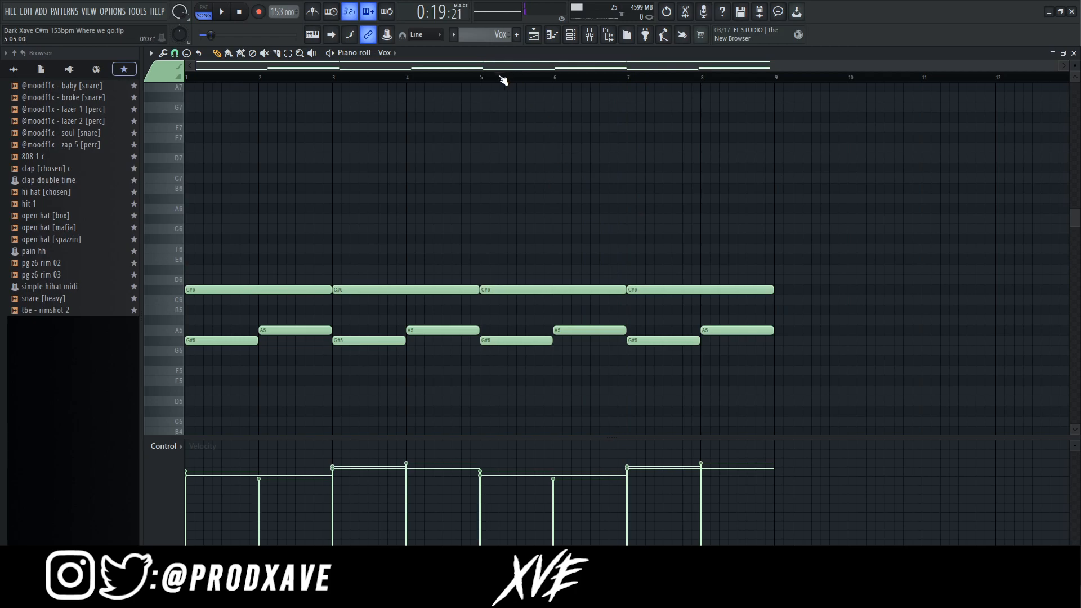
Step: Review the Vox mixer track's effects: Fruity parametric EQ 2, ShaperBox2 and ValhallaVintageVerb
left_click(536, 37)
left_click(591, 39)
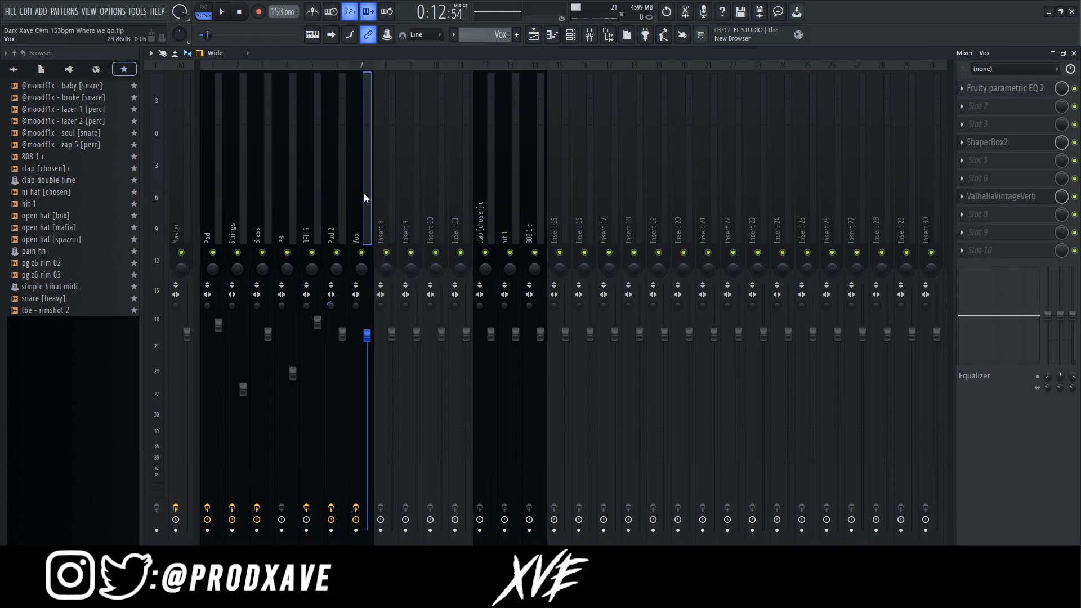
left_click(981, 90)
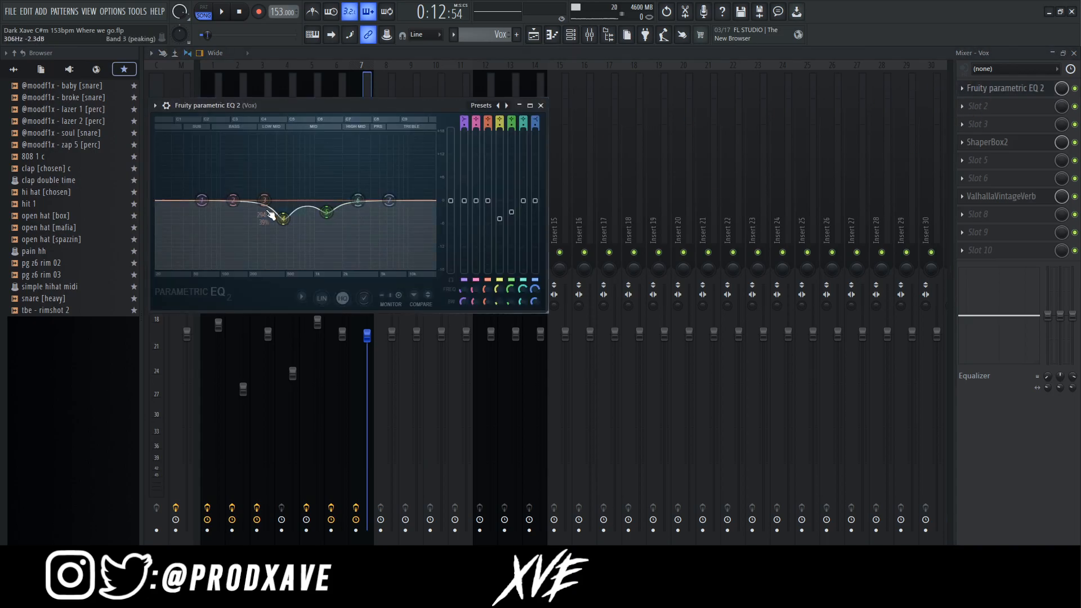
left_click(988, 142)
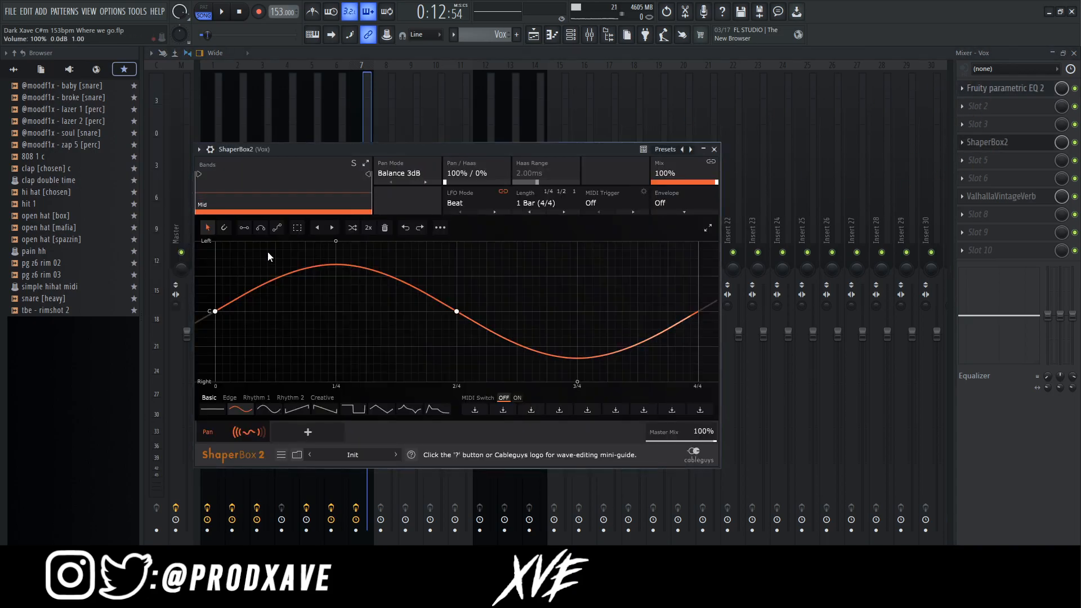
left_click(1000, 196)
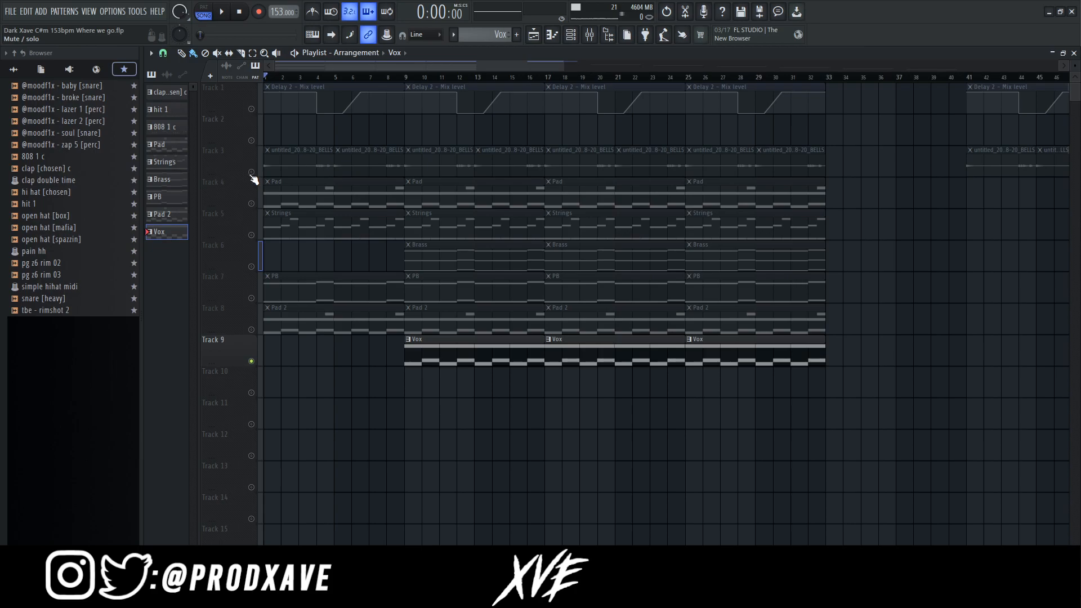
Step: Isolate the BELLS audio track with its Delay 2 - Mix level automation and check the BELLS mixer track's Fruity delay 2 slot
right_click(252, 171)
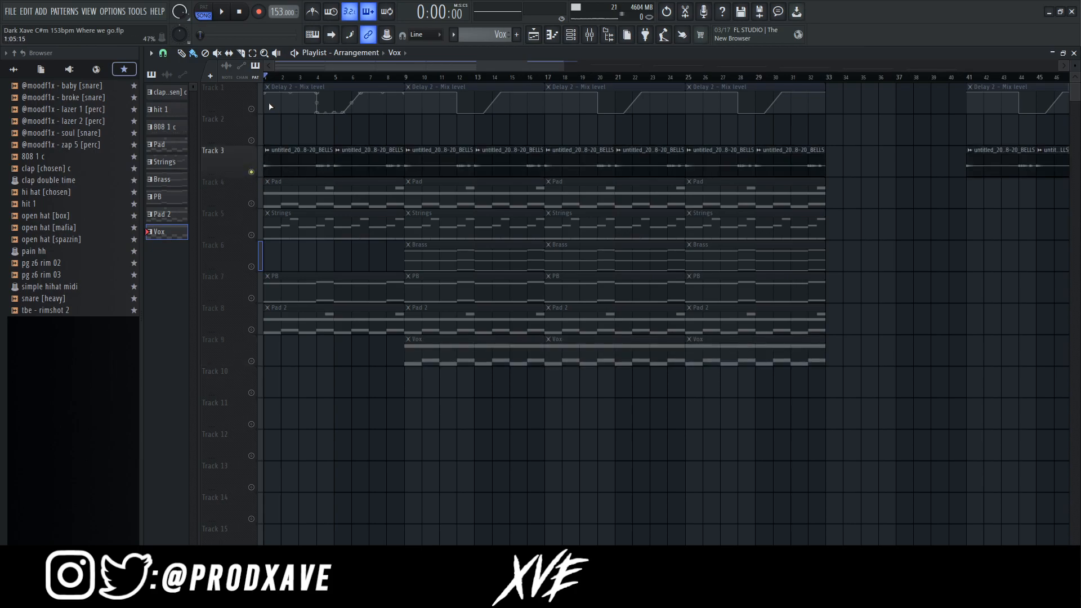
left_click(252, 110)
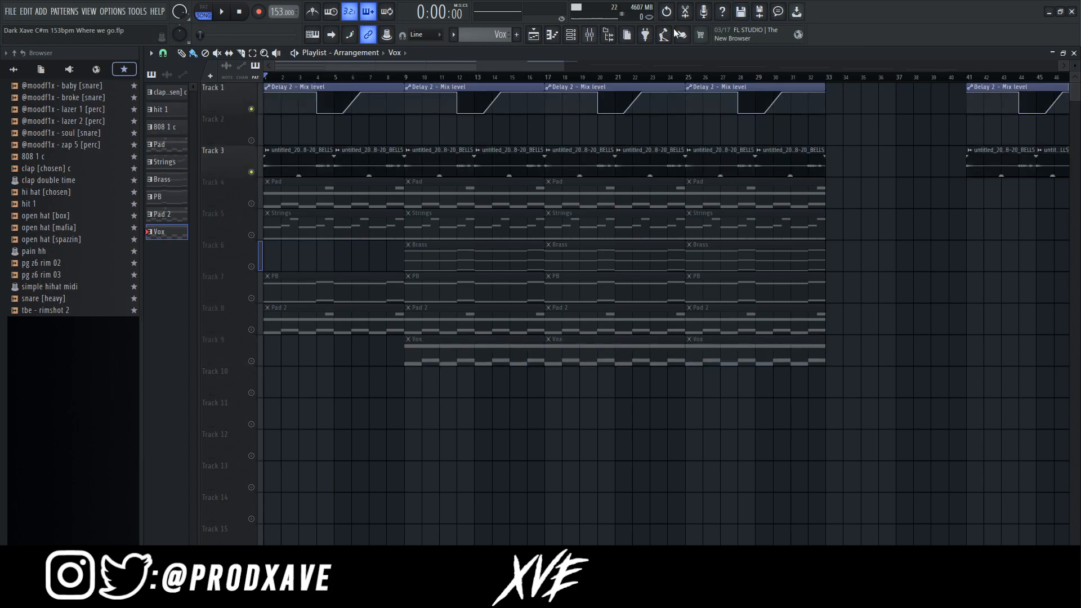
left_click(589, 35)
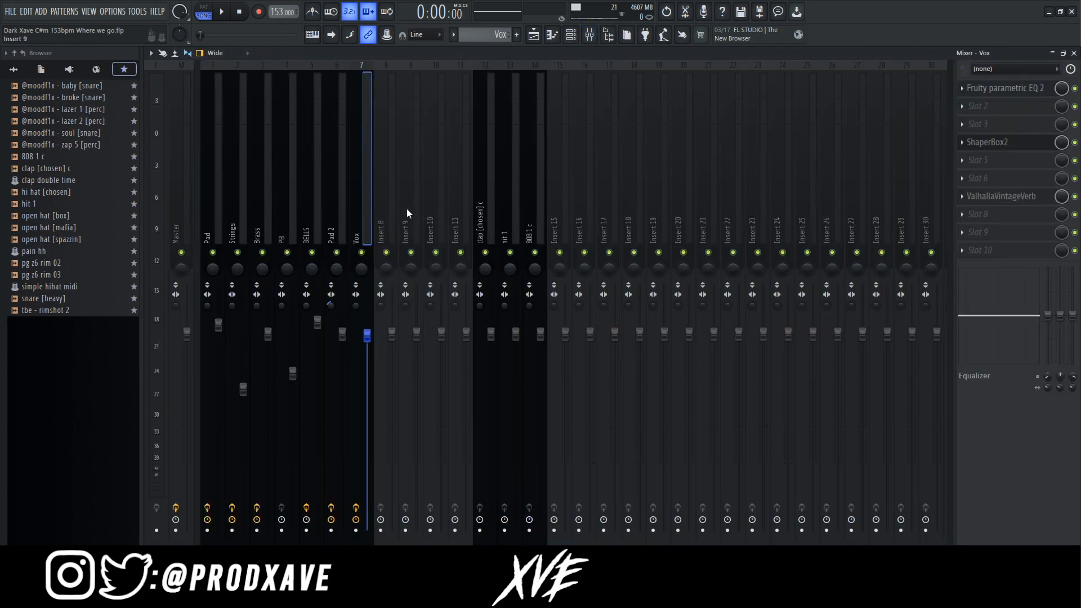
left_click(302, 211)
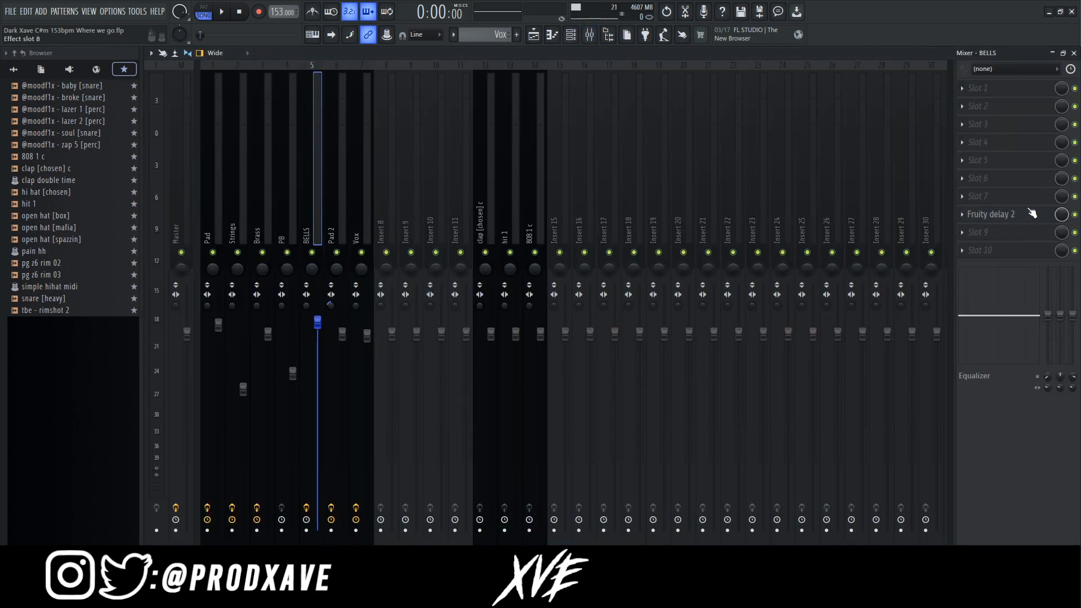
key("F9")
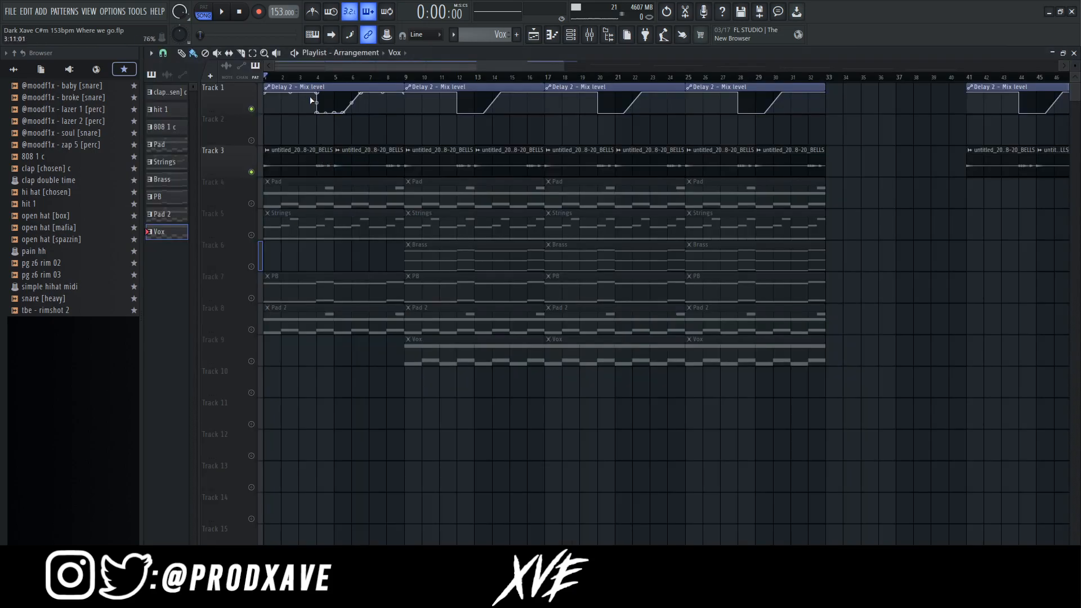
Step: Play the bells with their delay automation, stop playback, and re-enable all playlist tracks
key("space")
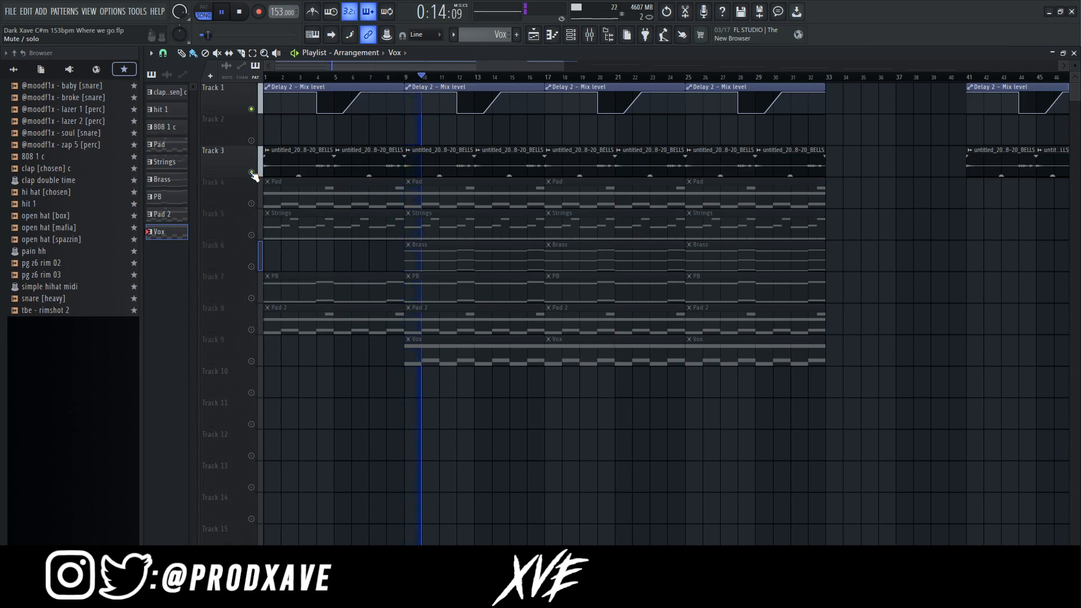
key("space")
left_click(252, 173, "ctrl")
left_click(252, 173, "ctrl")
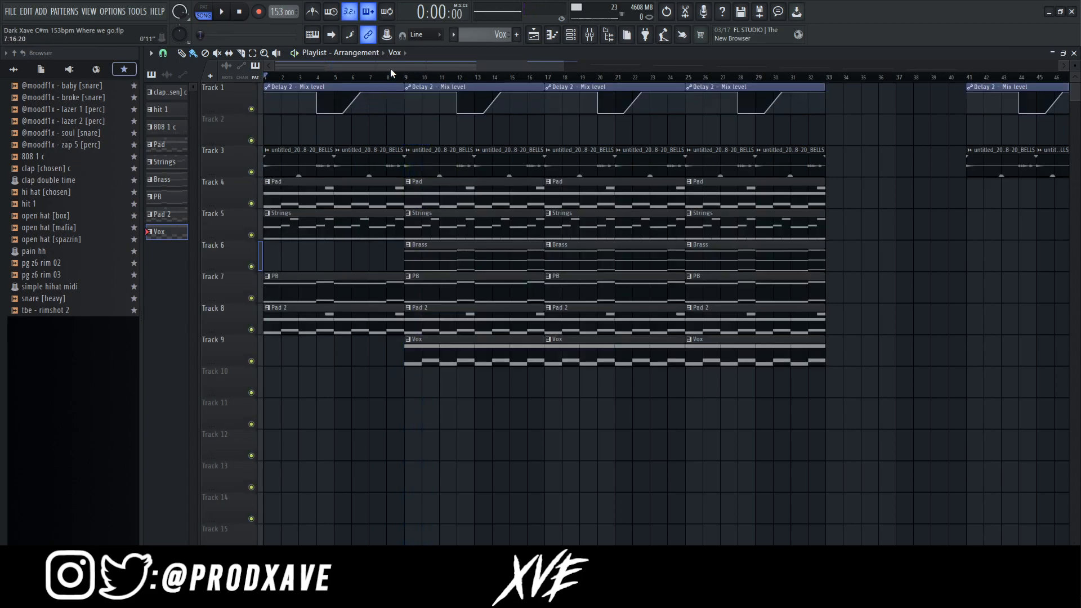
Step: Play the full arrangement, stop it, and place the clap, hit 1 and 808 patterns at bar 9 on tracks 11 to 13
key("space")
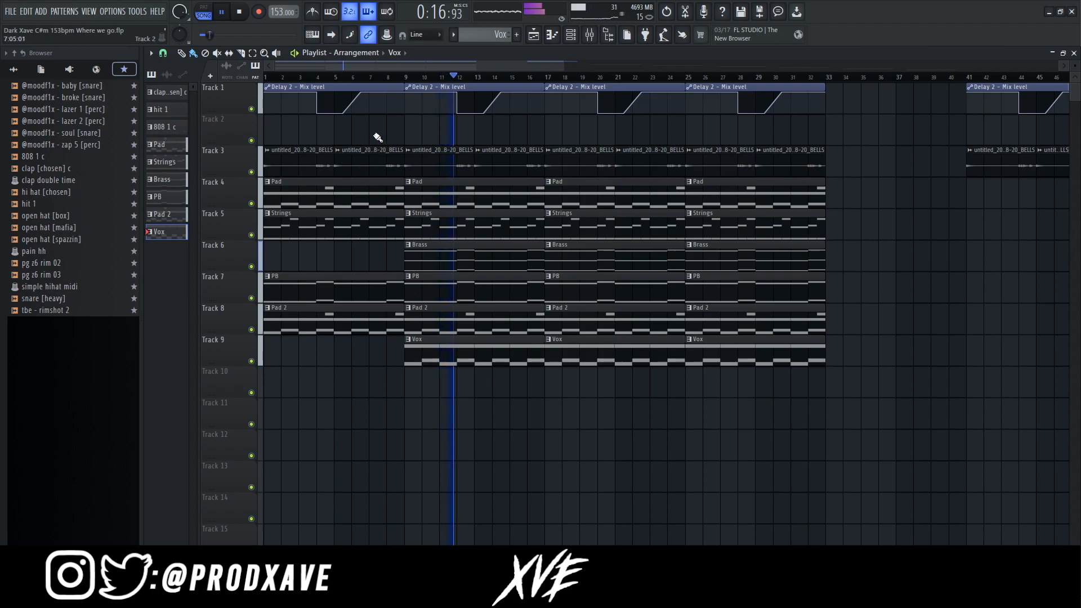
left_click(179, 93)
left_click(162, 130, "shift")
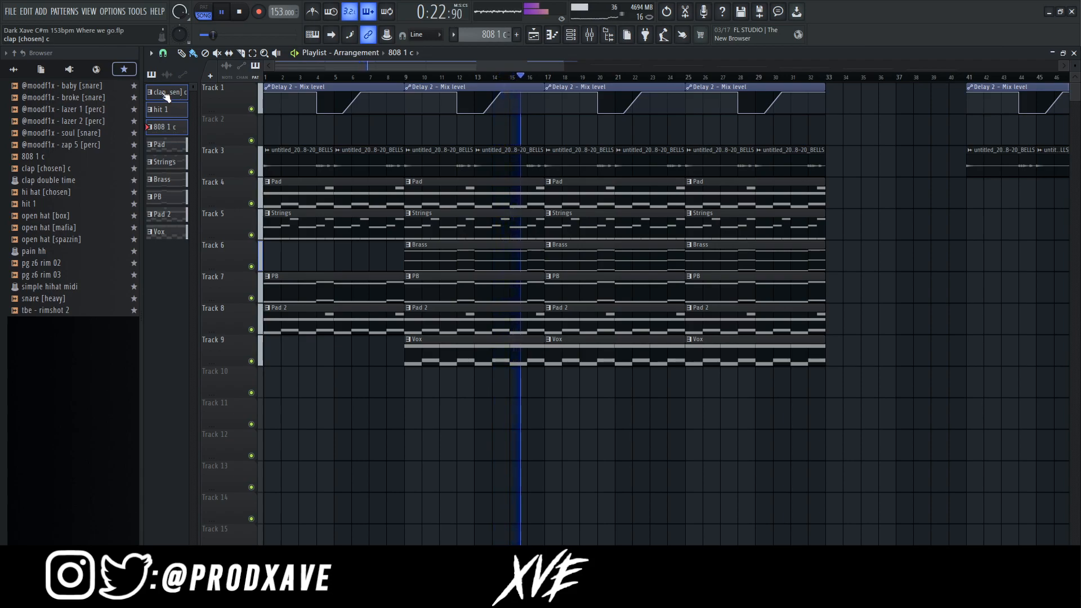
key("space")
left_click_drag(166, 97, 405, 365)
scroll(401, 155, "up", 2)
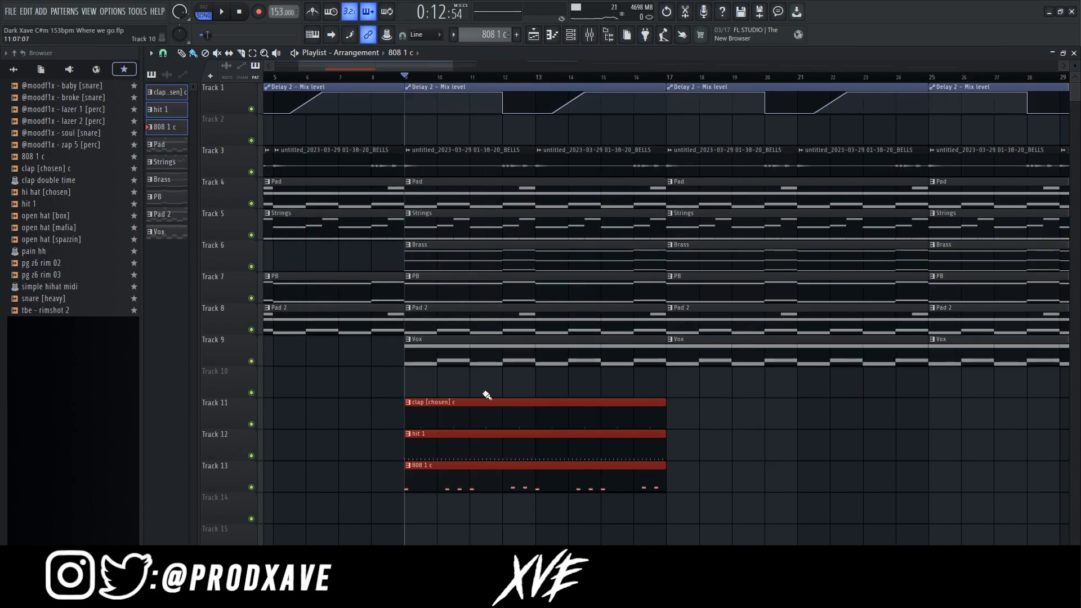
Step: Audition the melody layers together with the clap, hit 1 and 808 clips from bar 9, and stop playback
key("space")
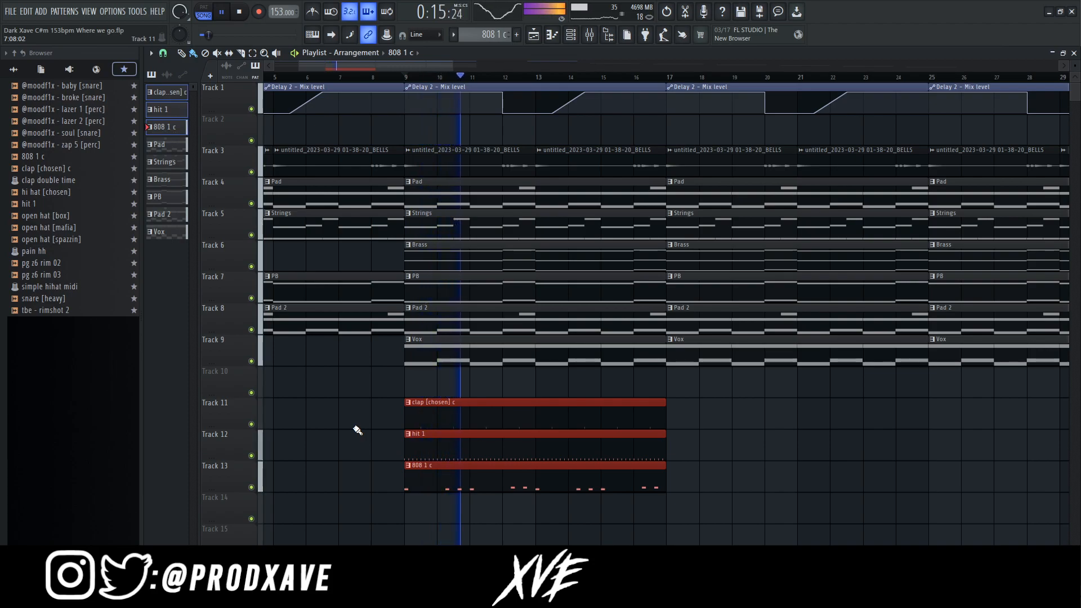
scroll(358, 431, "down", 2)
scroll(358, 431, "down", 2)
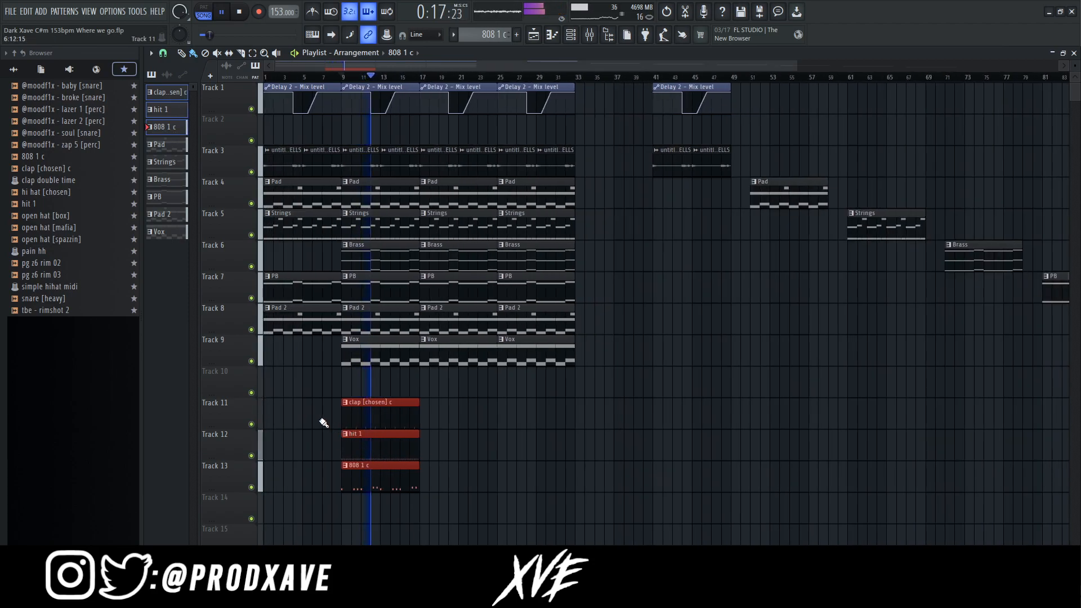
scroll(336, 430, "up", 4)
scroll(405, 430, "down", 3)
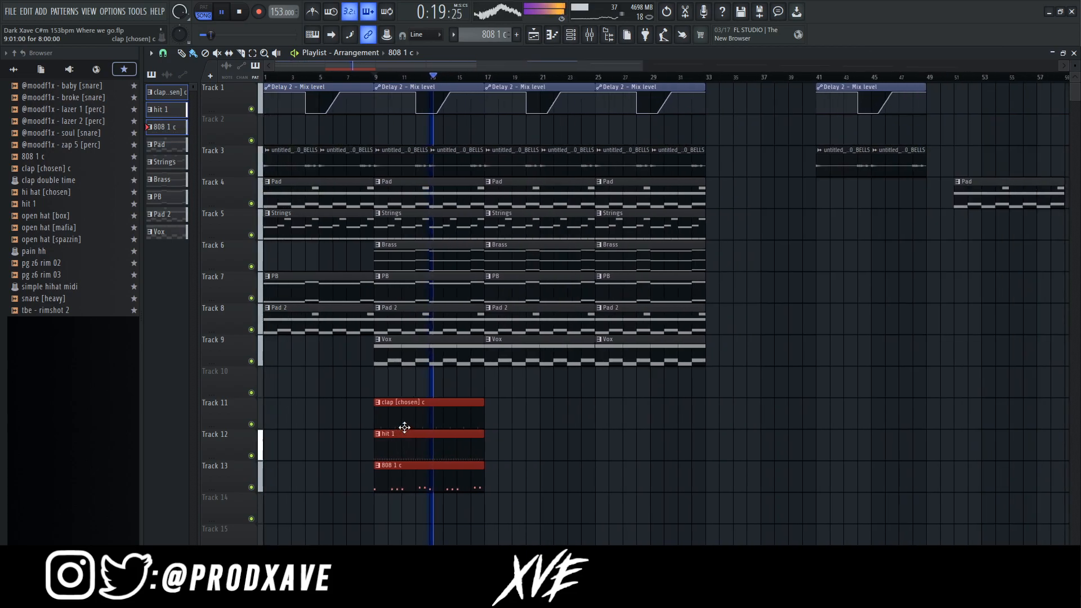
scroll(402, 424, "down", 1)
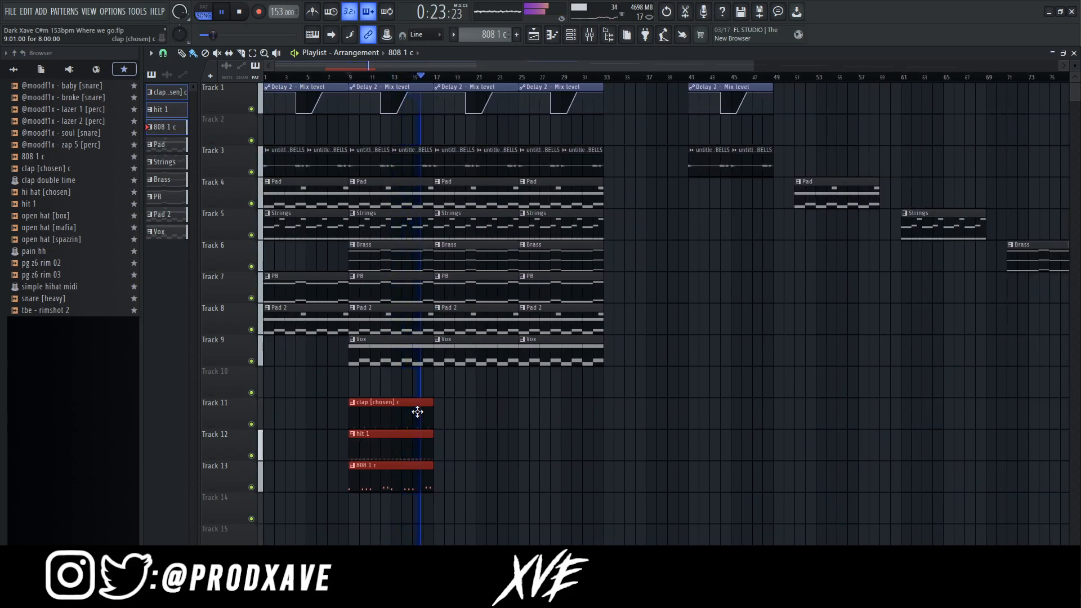
key("space")
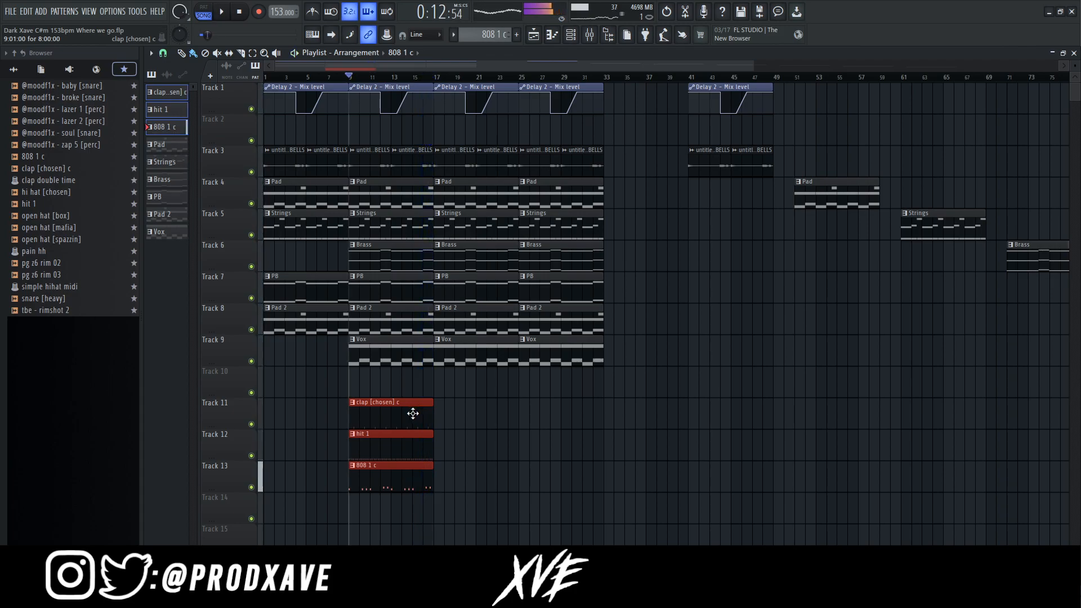
Step: Delete the clap, hit 1 and 808 clips from the playlist and set the playback position to bar 41
key("Delete")
left_click_drag(359, 66, 232, 72)
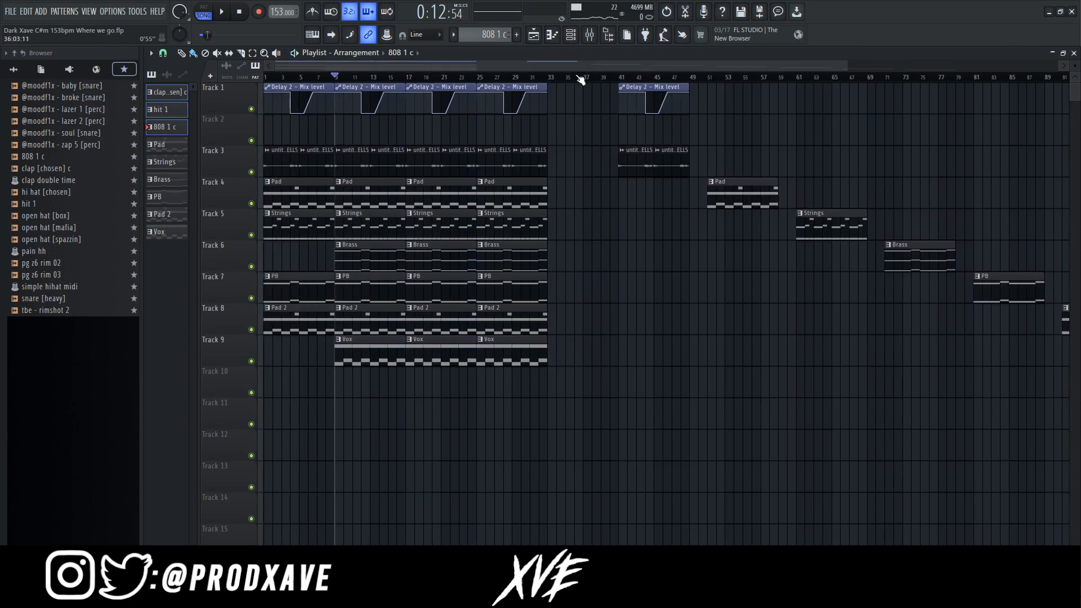
mouse_move(620, 80)
left_mouse_down()
mouse_move(673, 80)
mouse_move(618, 79)
left_mouse_up()
scroll(591, 78, "down", 2)
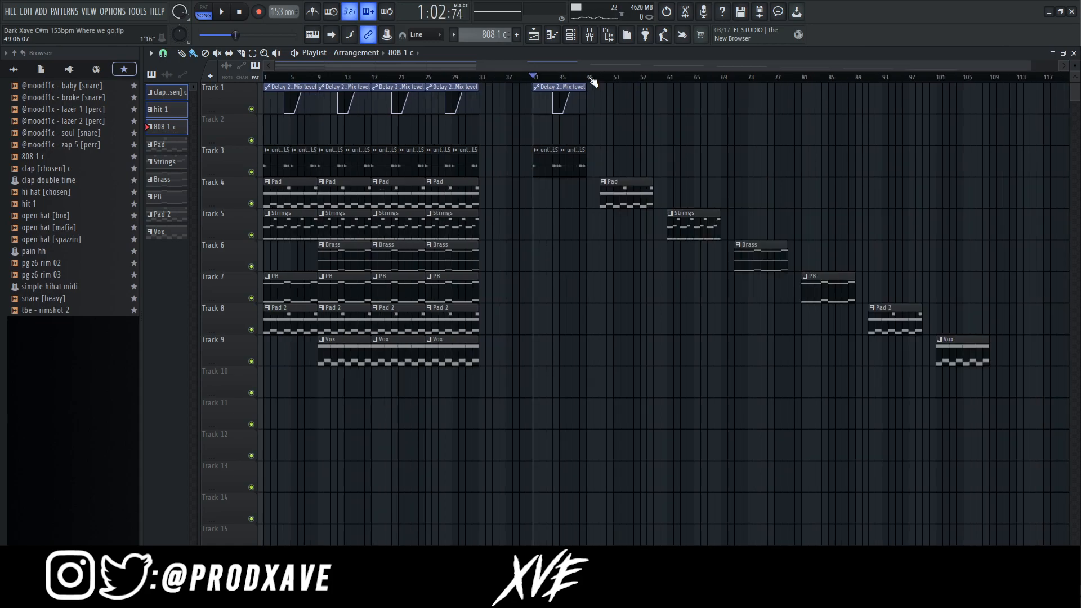